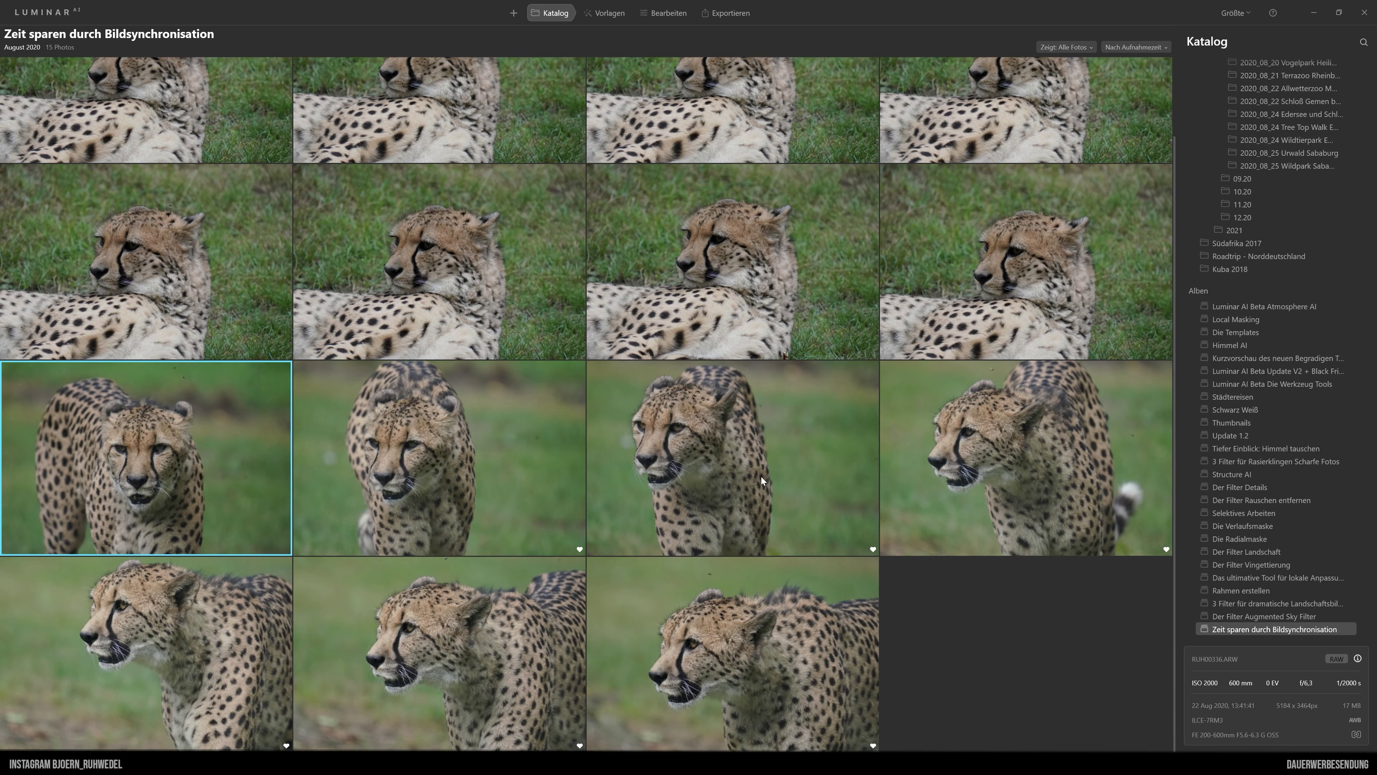
- Open the frontal walking-cheetah photo in the Bearbeiten editor
{"action": "scroll", "coordinate": [760, 487], "scroll_direction": "up", "scroll_amount": 2}
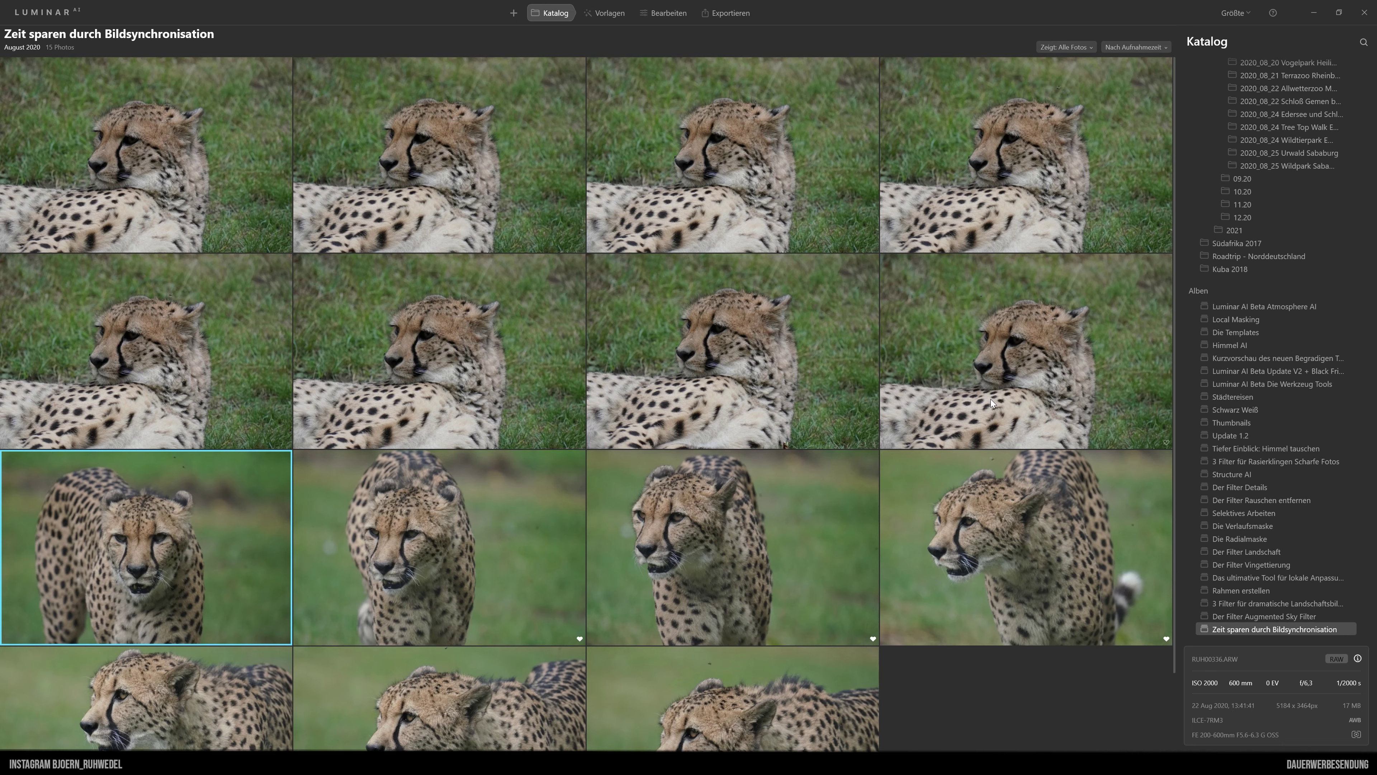
{"action": "scroll", "coordinate": [975, 386], "scroll_direction": "down", "scroll_amount": 2}
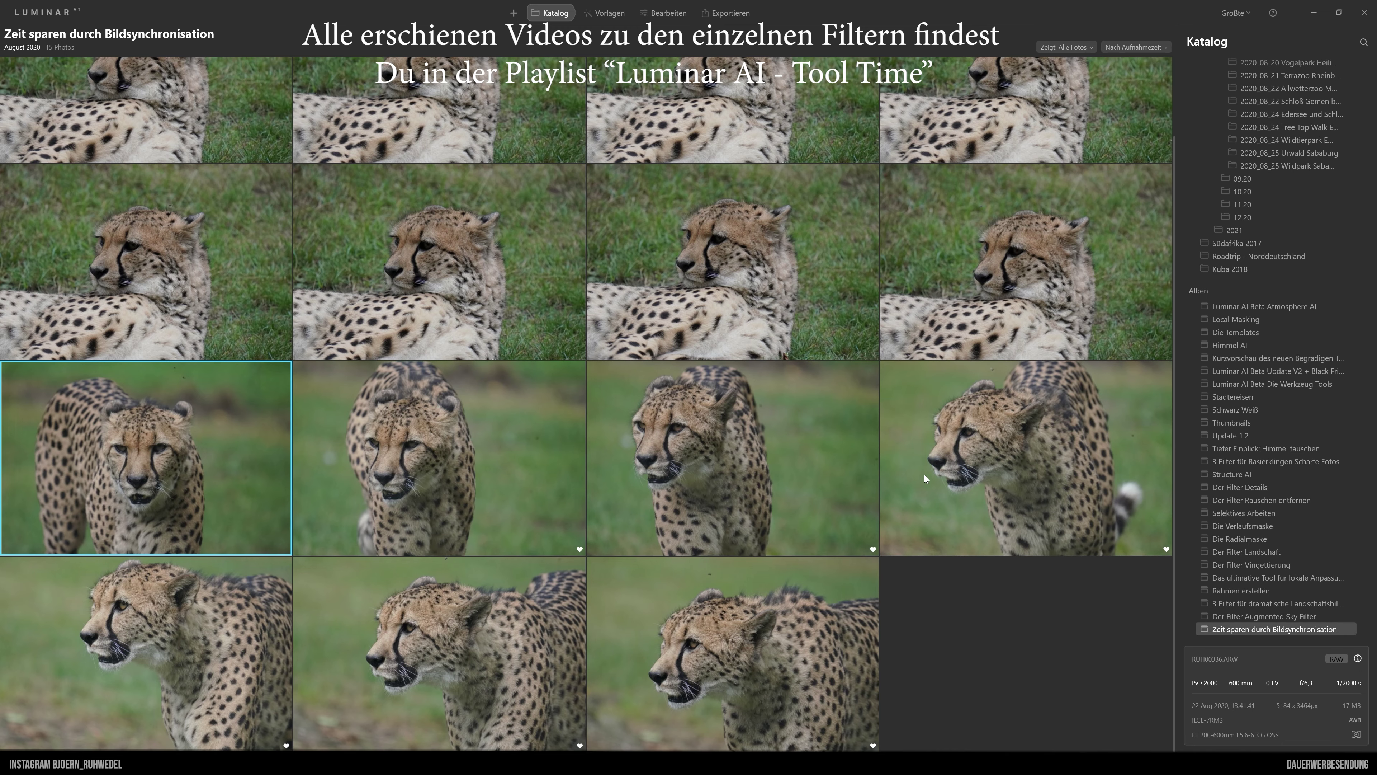
{"action": "scroll", "coordinate": [145, 212], "scroll_direction": "up", "scroll_amount": 2}
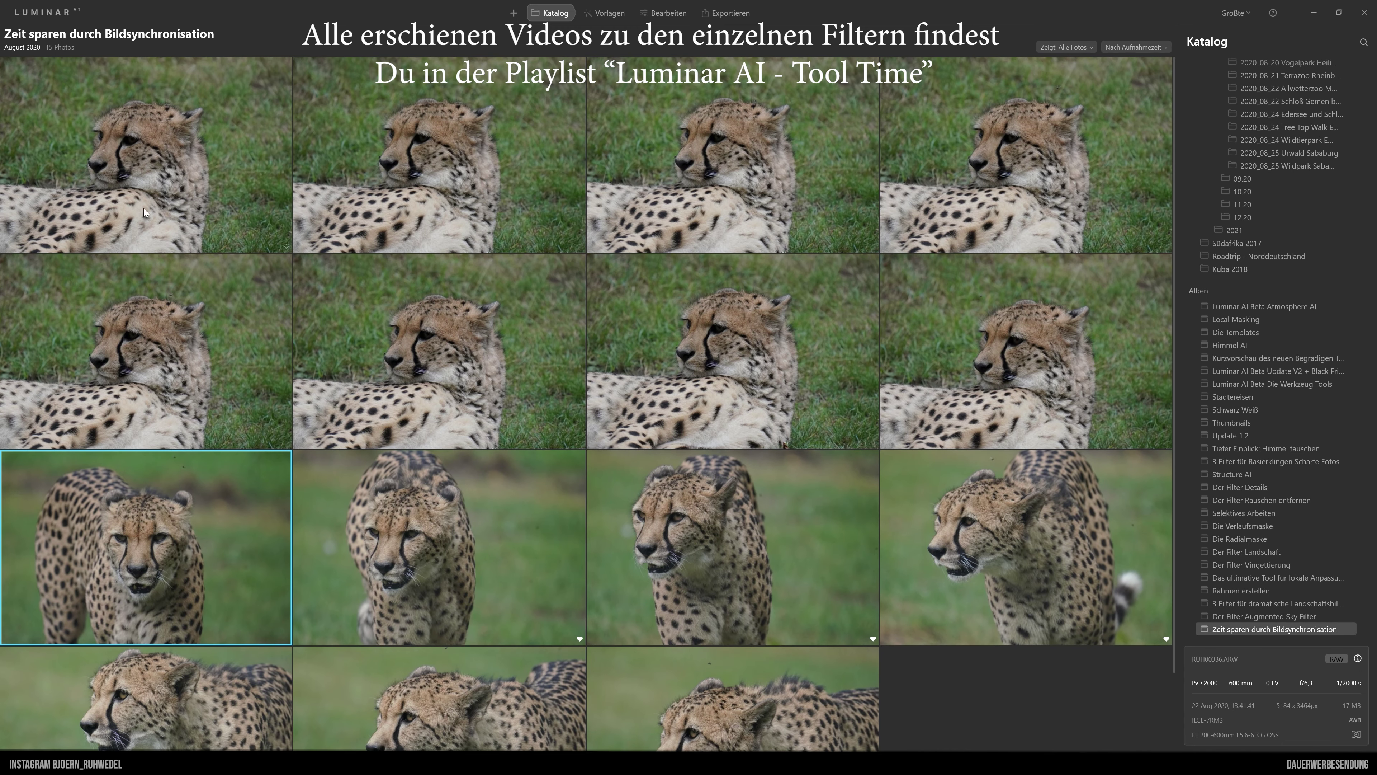
{"action": "left_click", "coordinate": [665, 13]}
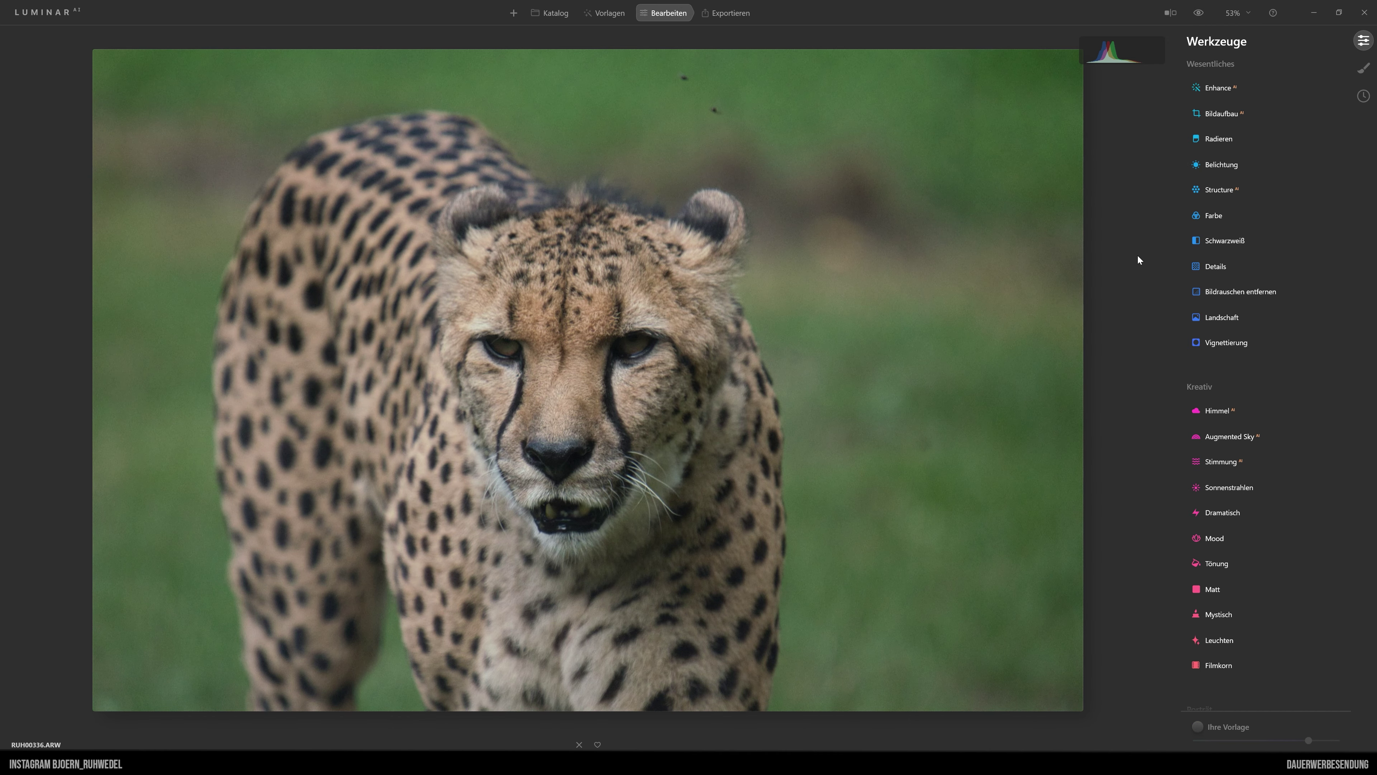
- Raise Enhance Hervorhebung to about 18
{"action": "left_click", "coordinate": [1213, 91]}
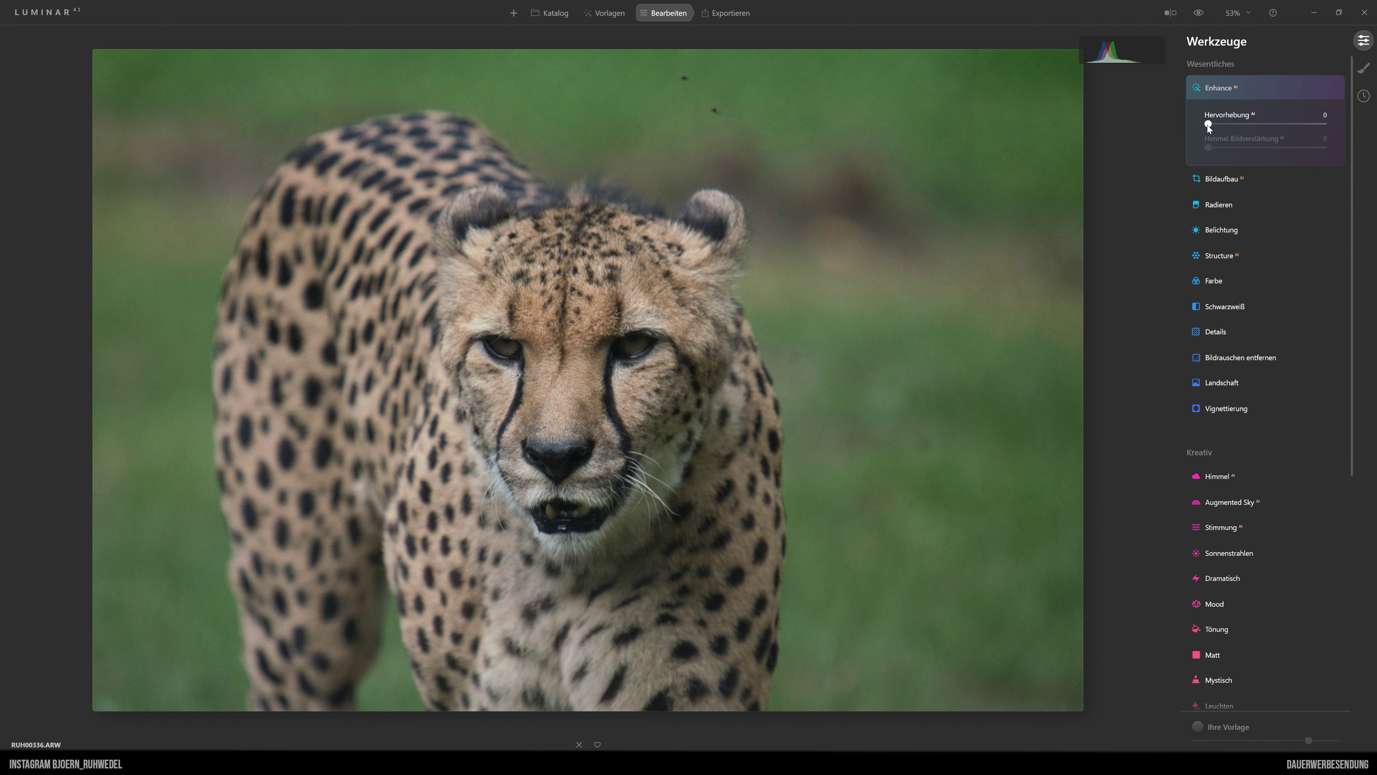
{"action": "left_click_drag", "start_coordinate": [1212, 124], "coordinate": [1231, 126]}
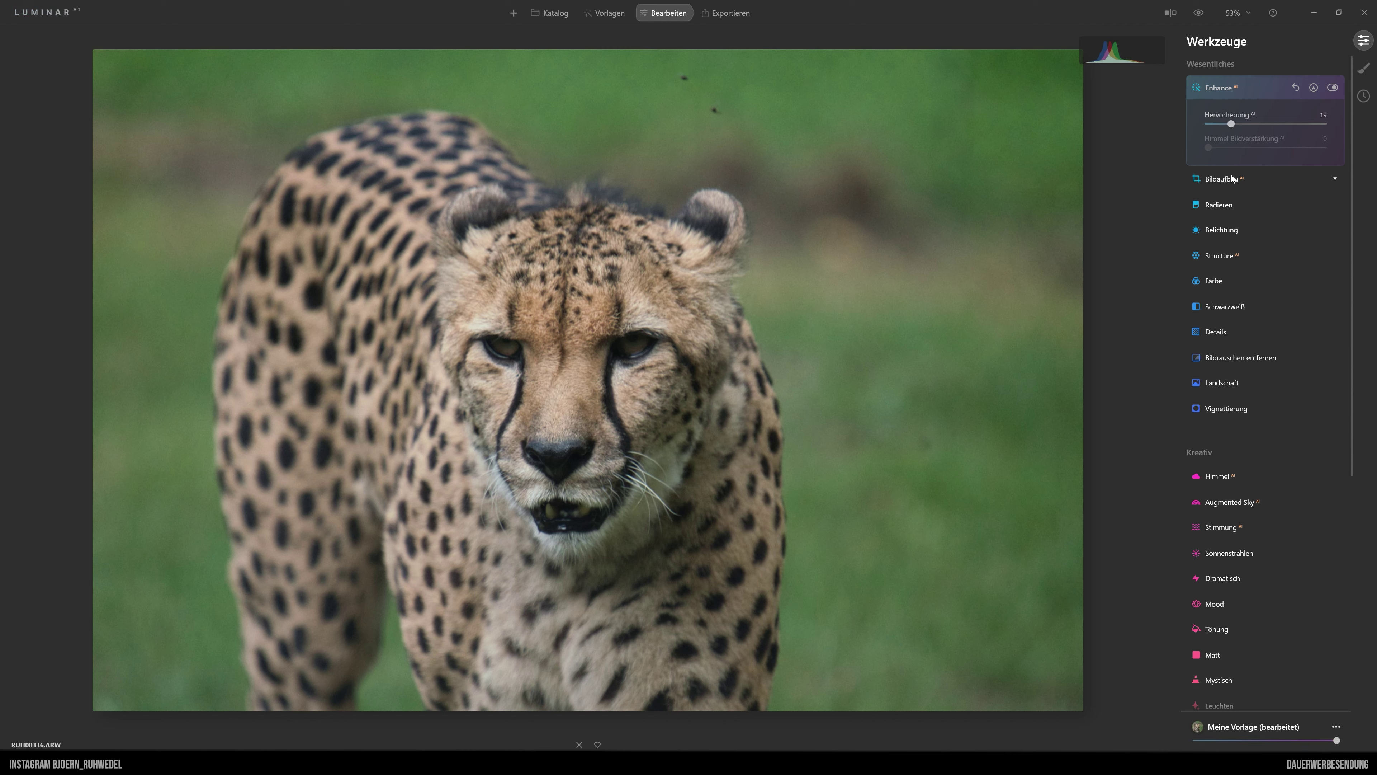
{"action": "left_click", "coordinate": [1221, 230]}
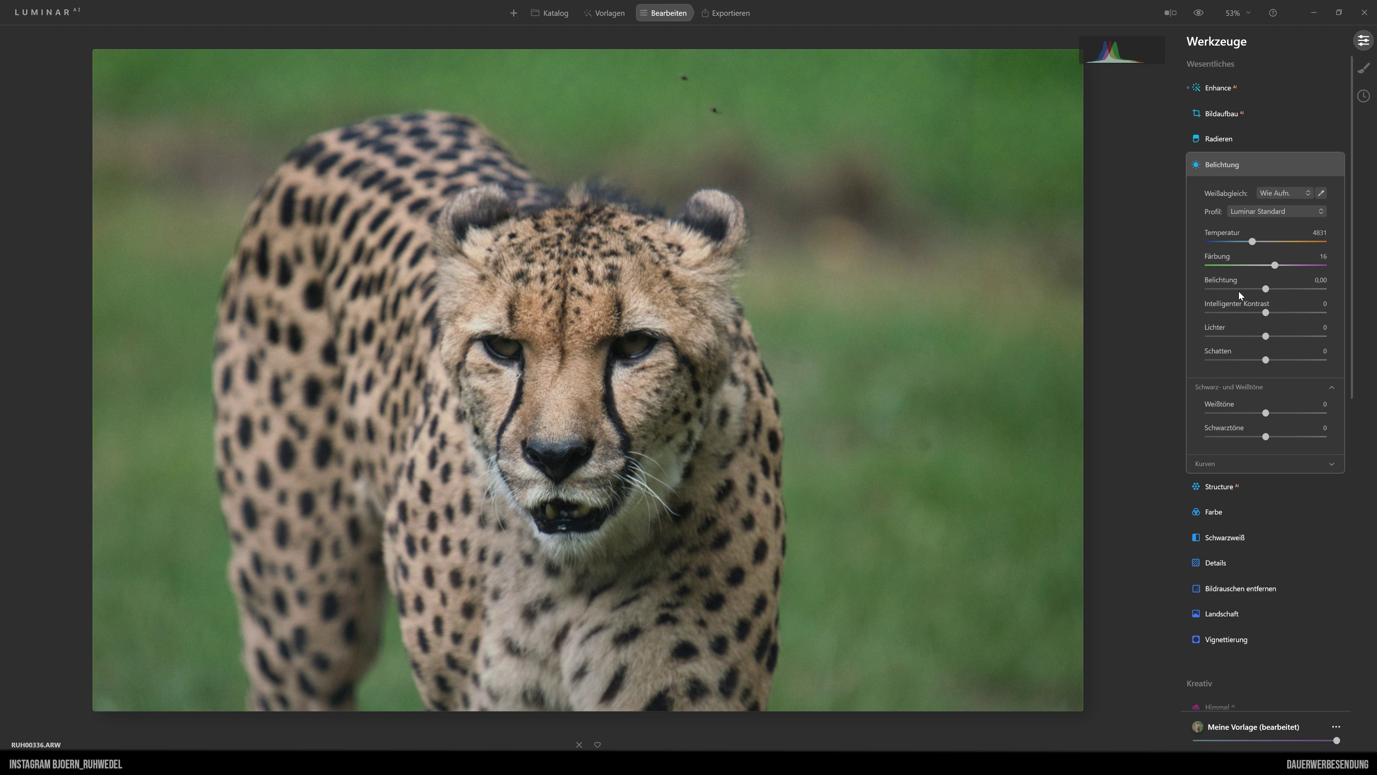
- Set Belichtung to Temperatur 5265, Lichter -21, Schatten 44, Weißtöne 13, Schwarztöne -4
{"action": "left_click_drag", "start_coordinate": [1251, 245], "coordinate": [1258, 246]}
{"action": "left_click_drag", "start_coordinate": [1266, 336], "coordinate": [1262, 337]}
{"action": "left_click_drag", "start_coordinate": [1266, 359], "coordinate": [1292, 360]}
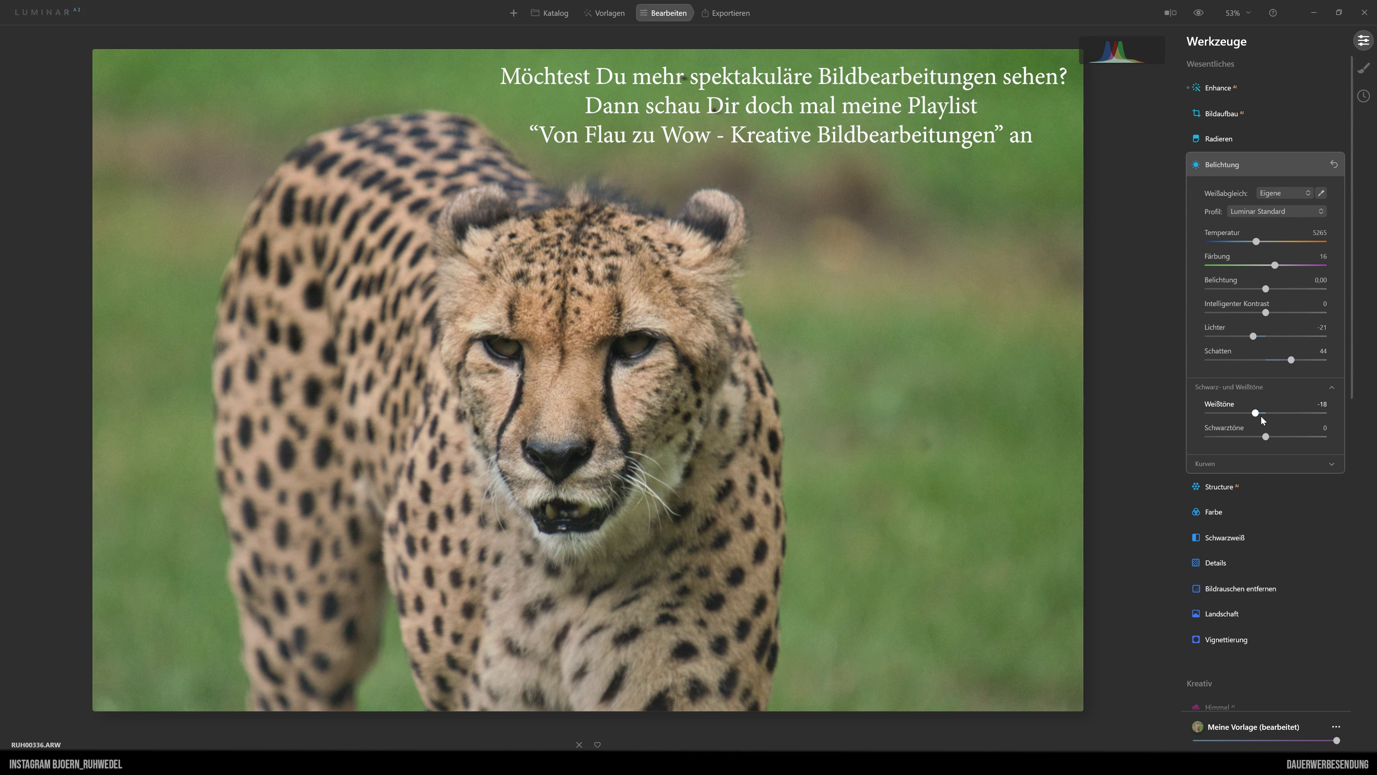
{"action": "left_click_drag", "start_coordinate": [1266, 413], "coordinate": [1273, 413]}
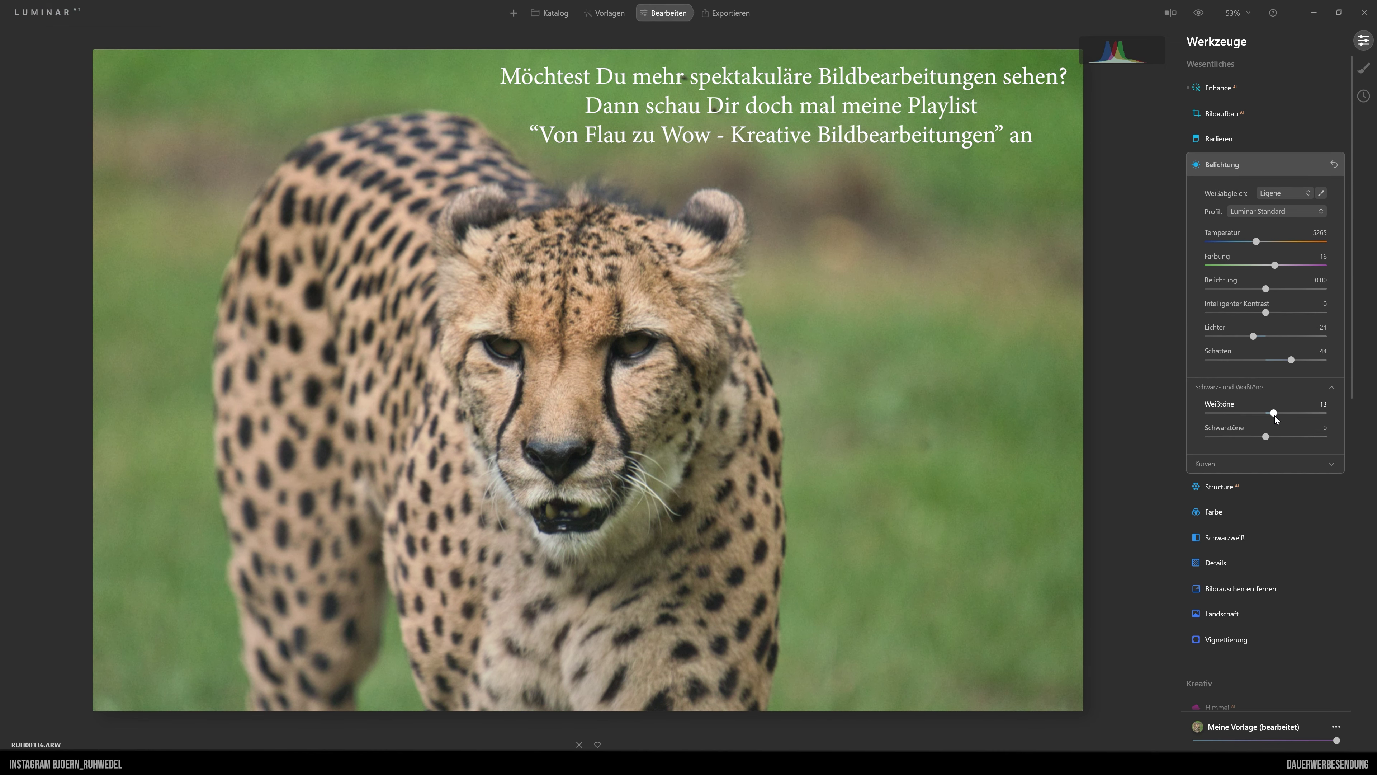
{"action": "left_click_drag", "start_coordinate": [1266, 437], "coordinate": [1264, 439]}
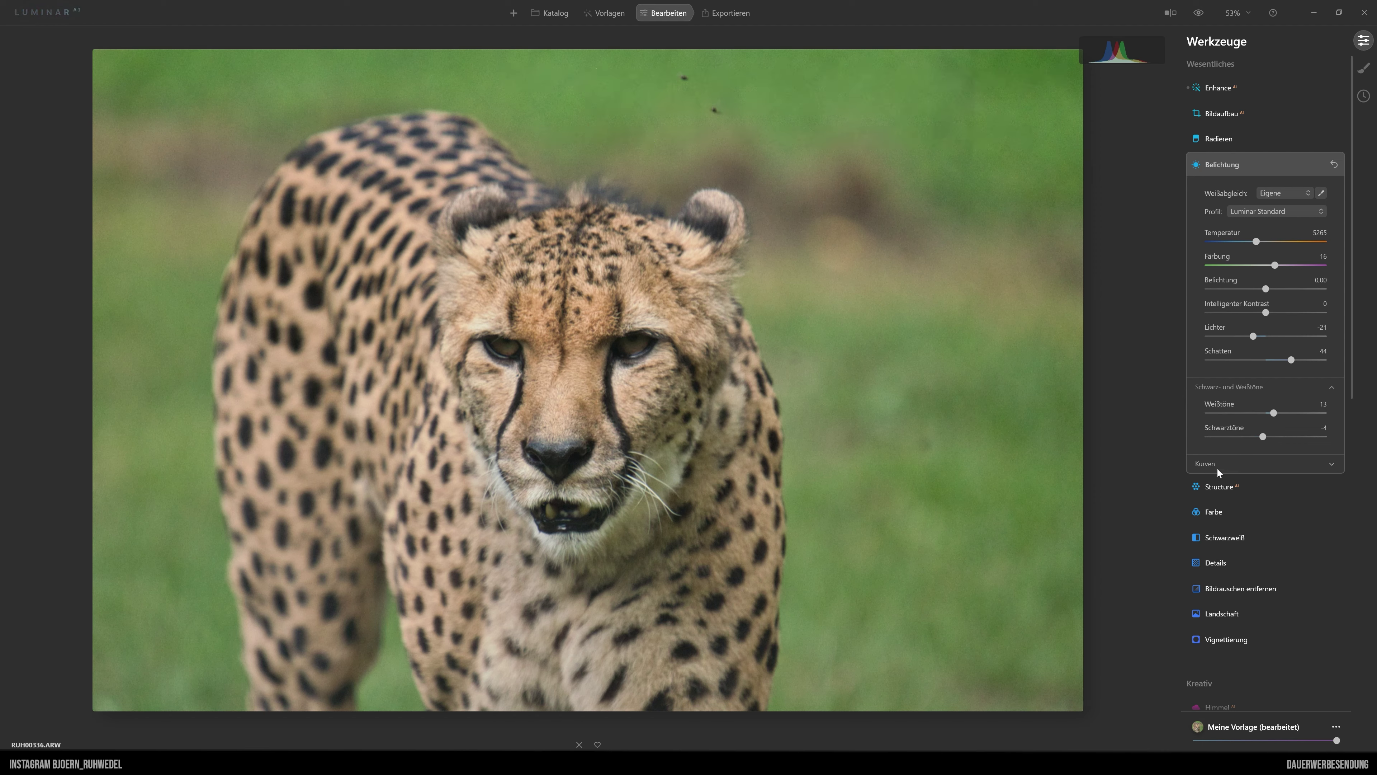
{"action": "left_click", "coordinate": [1221, 487]}
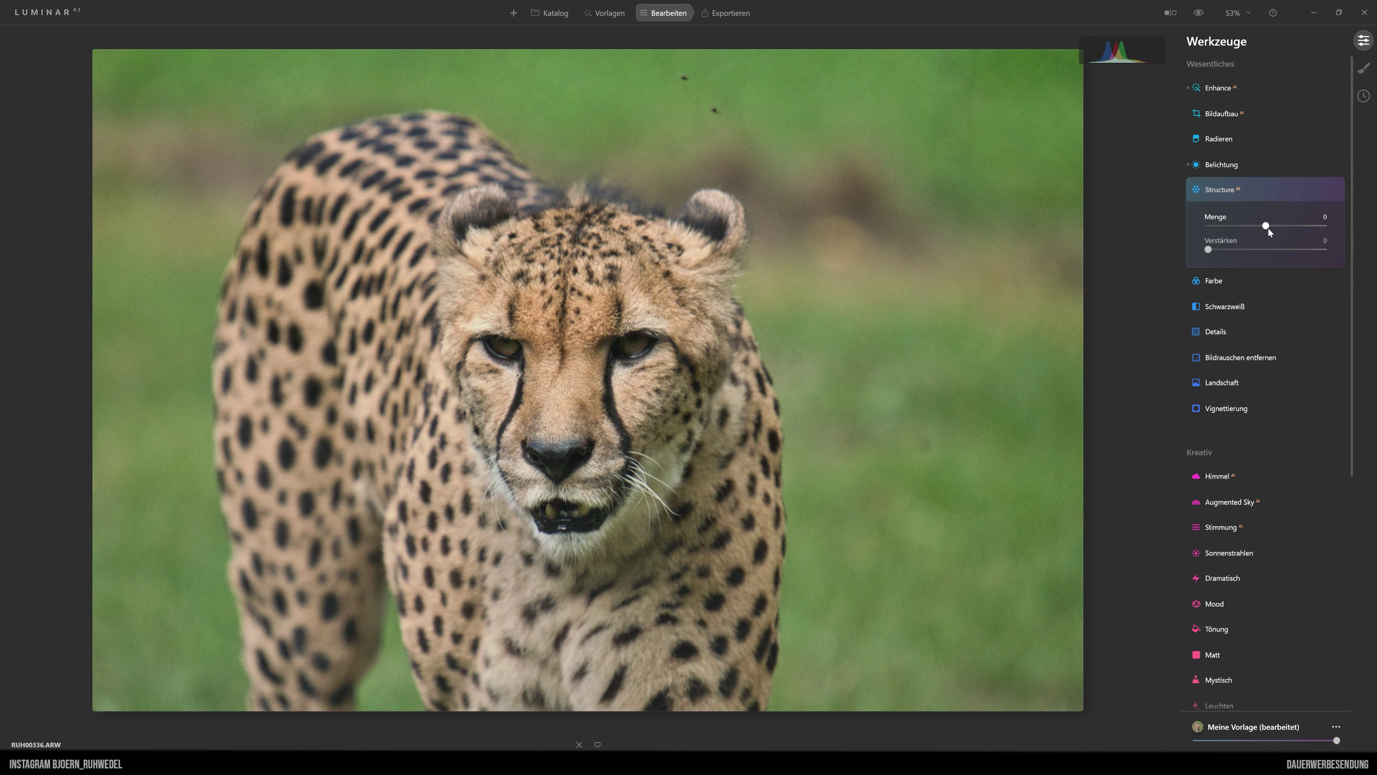
- Add a little Structure and give Farbe Dynamik a slight boost
{"action": "left_click_drag", "start_coordinate": [1267, 226], "coordinate": [1270, 226]}
{"action": "left_click_drag", "start_coordinate": [1300, 226], "coordinate": [1216, 250]}
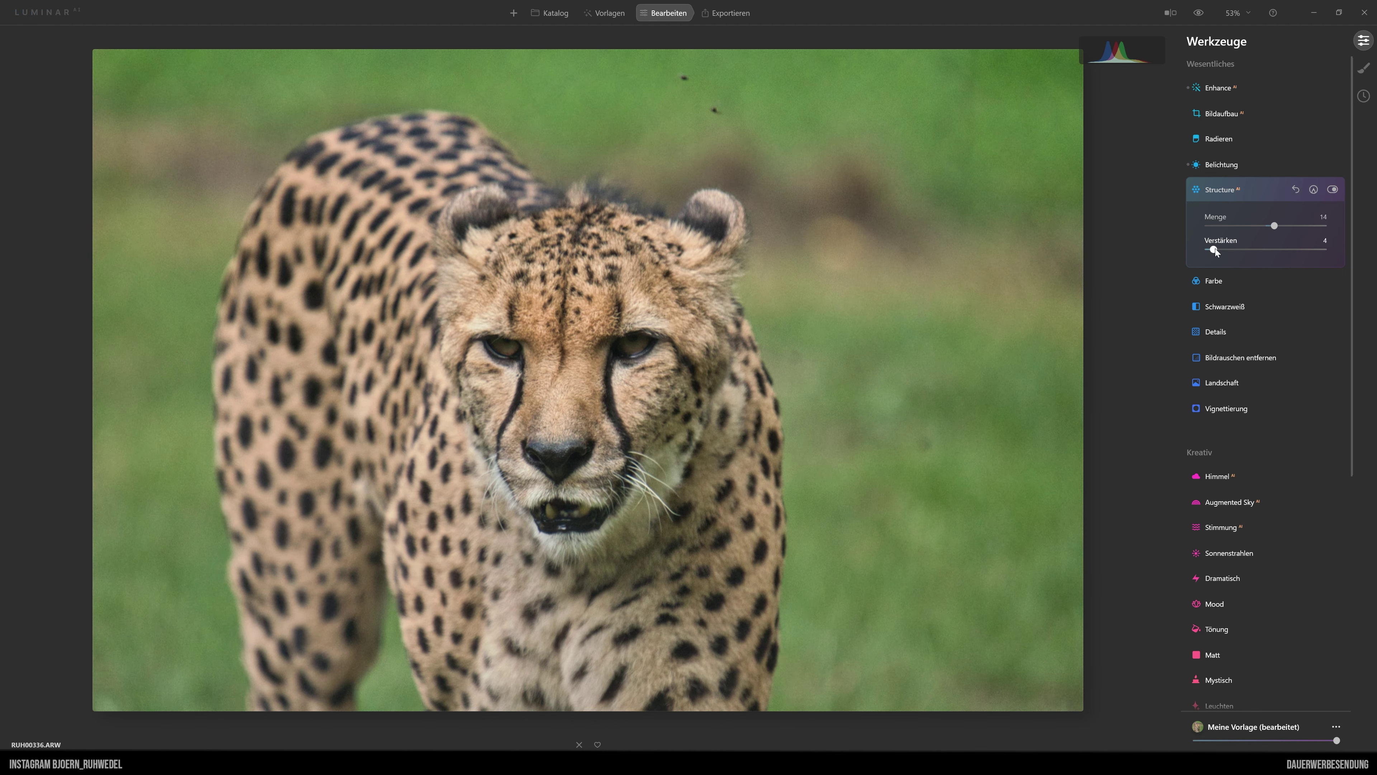
{"action": "left_click", "coordinate": [1213, 281]}
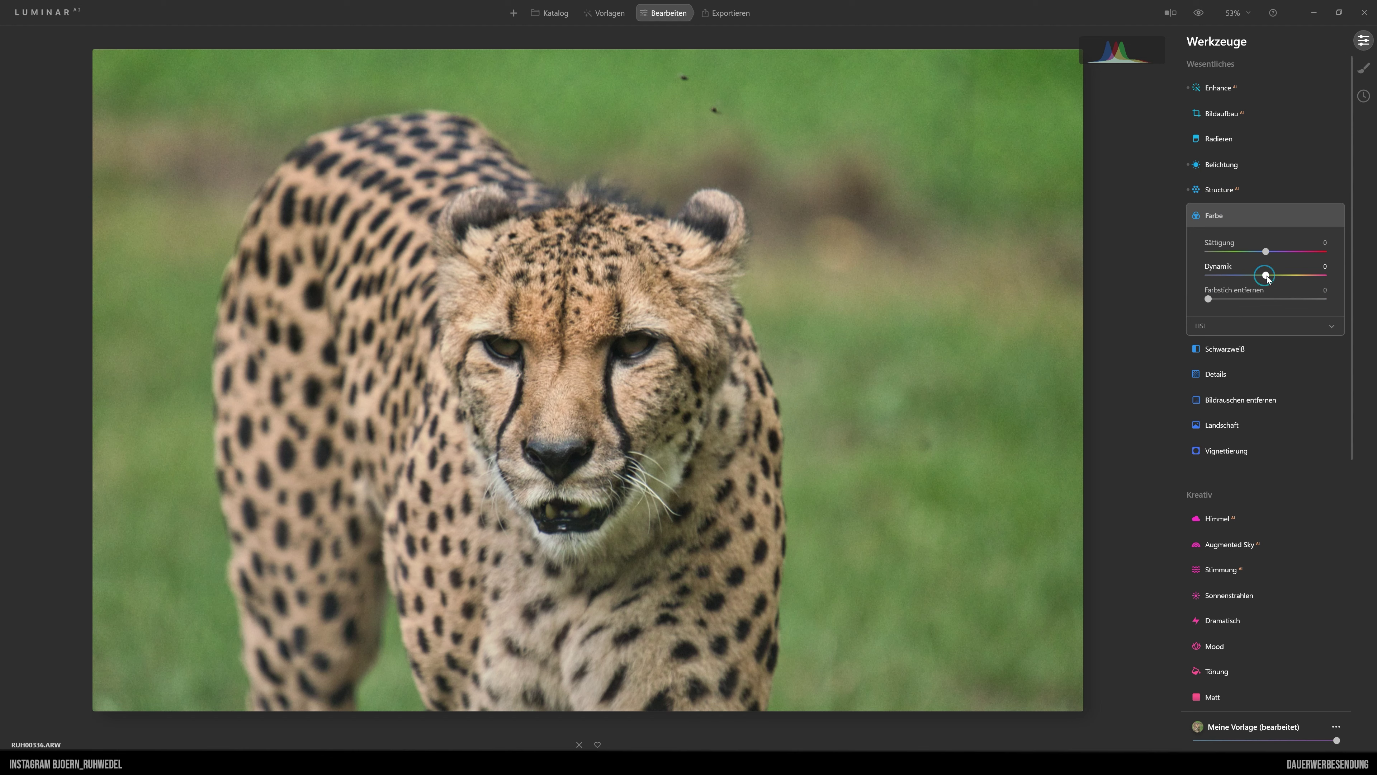
{"action": "left_click_drag", "start_coordinate": [1267, 277], "coordinate": [1270, 277]}
- Set Details to Kleine 11, Mittlere 5, Große 3 with Schärfen 50
{"action": "left_click", "coordinate": [1217, 374]}
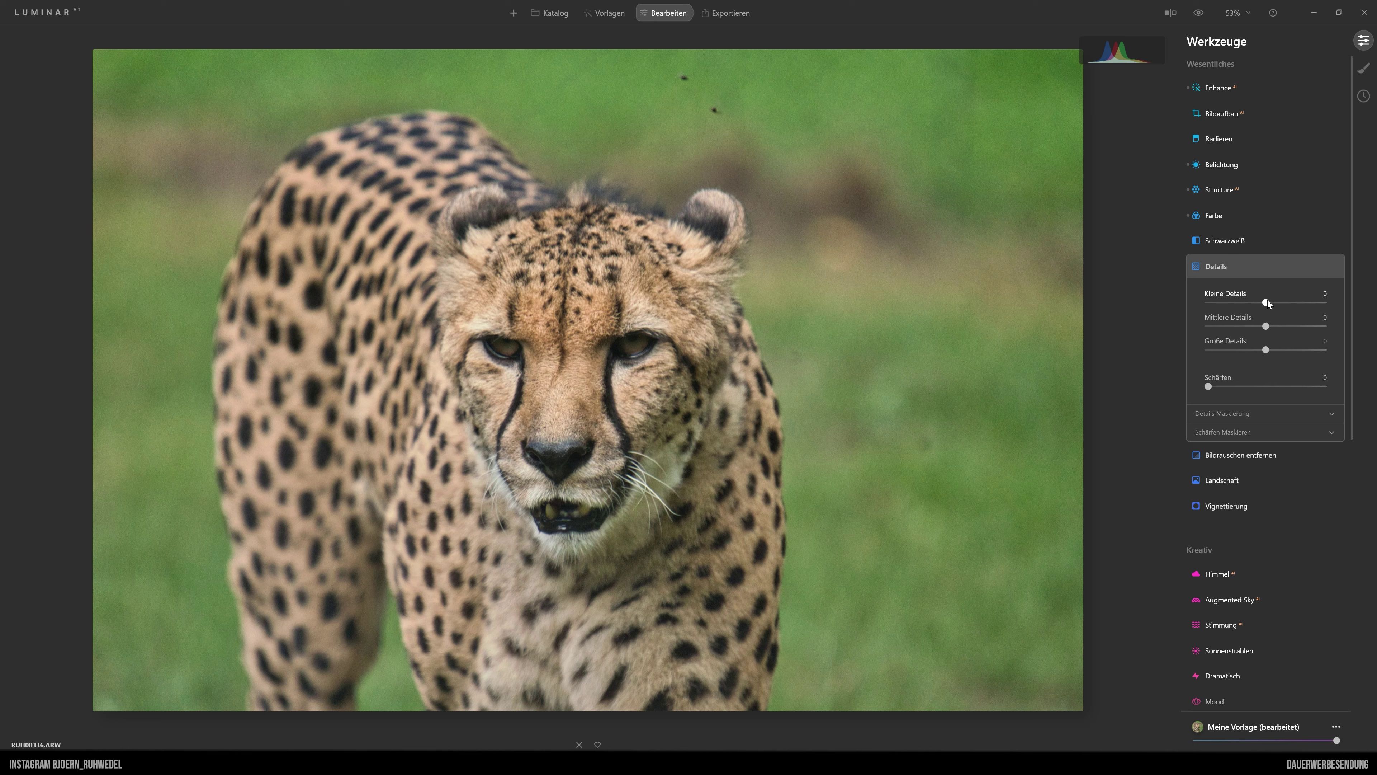
{"action": "left_click_drag", "start_coordinate": [1266, 302], "coordinate": [1269, 326]}
{"action": "left_click", "coordinate": [1270, 386]}
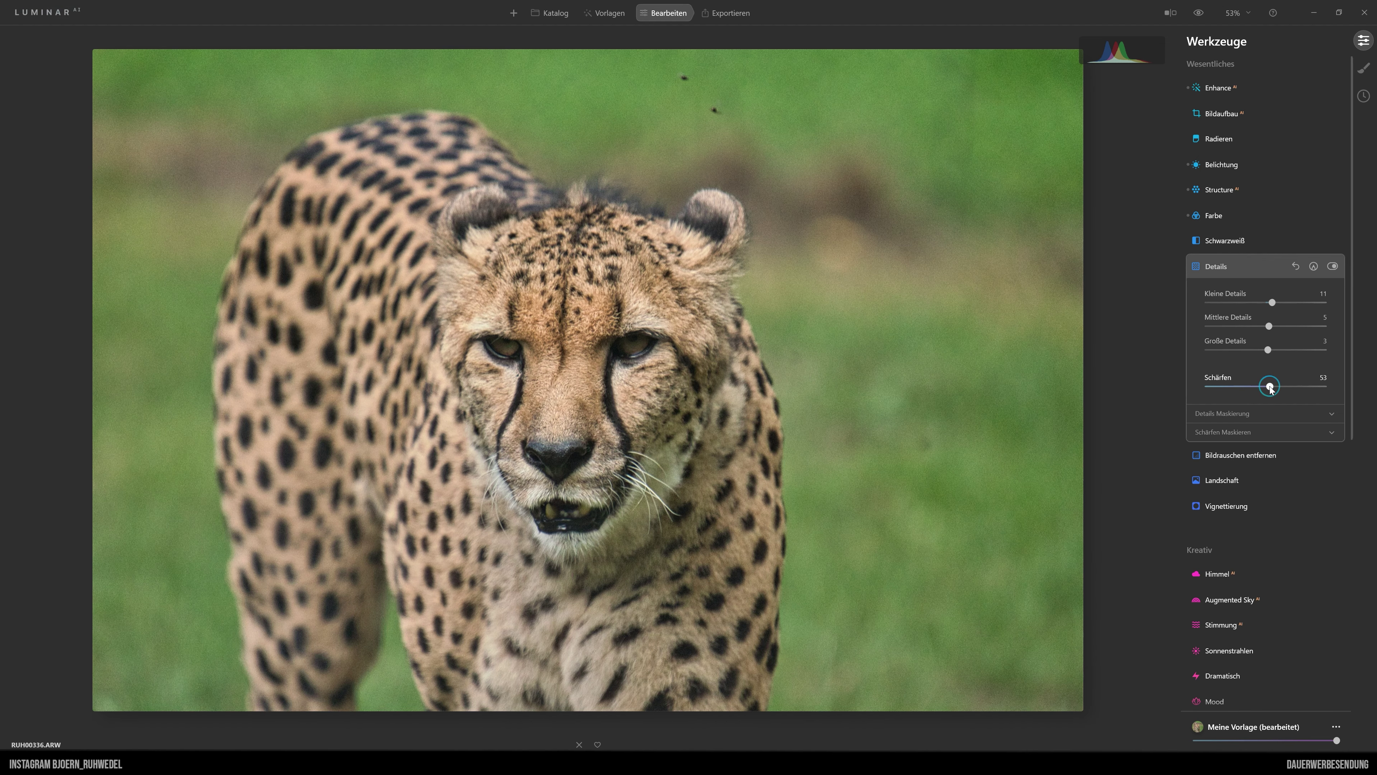
{"action": "left_click_drag", "start_coordinate": [1266, 386], "coordinate": [1266, 386]}
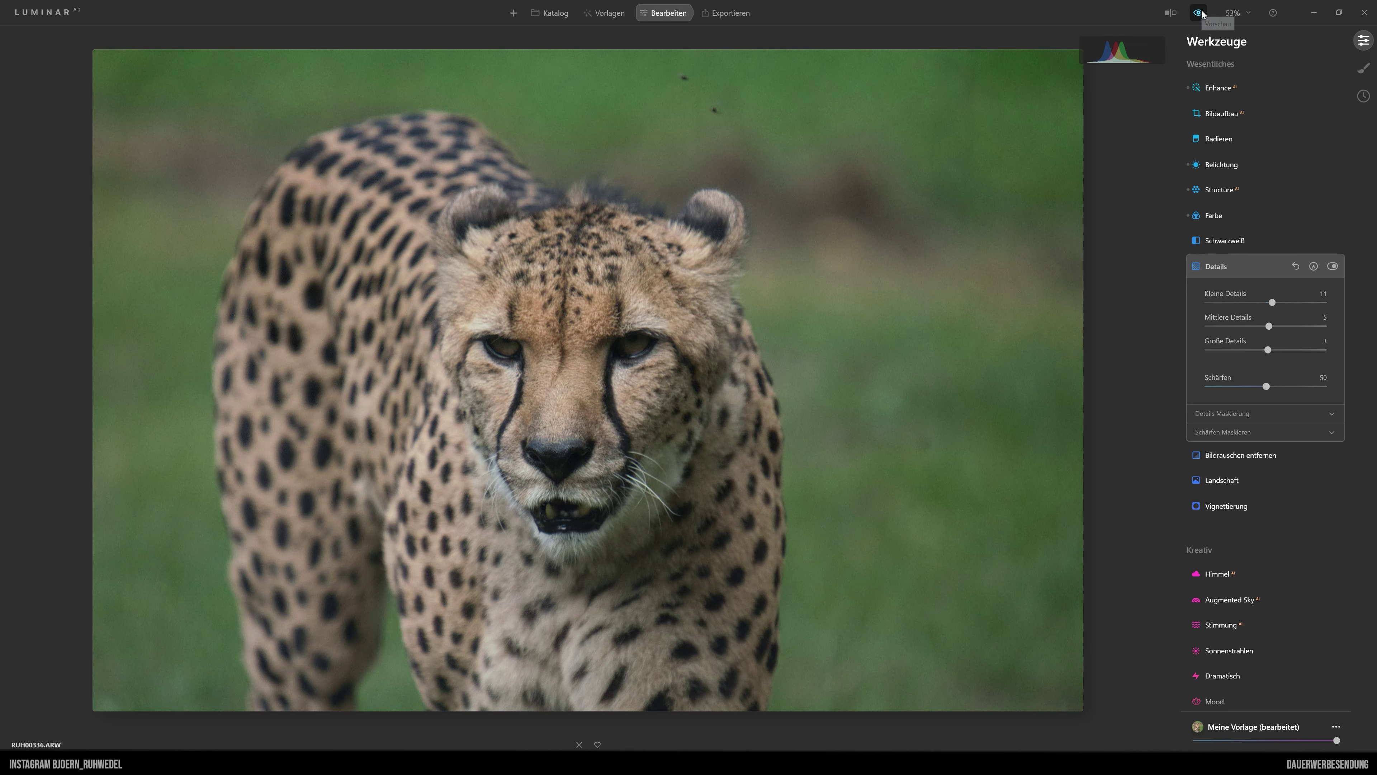
- Compare the edit with the original, then collapse the Details section
{"action": "left_click", "coordinate": [1200, 13]}
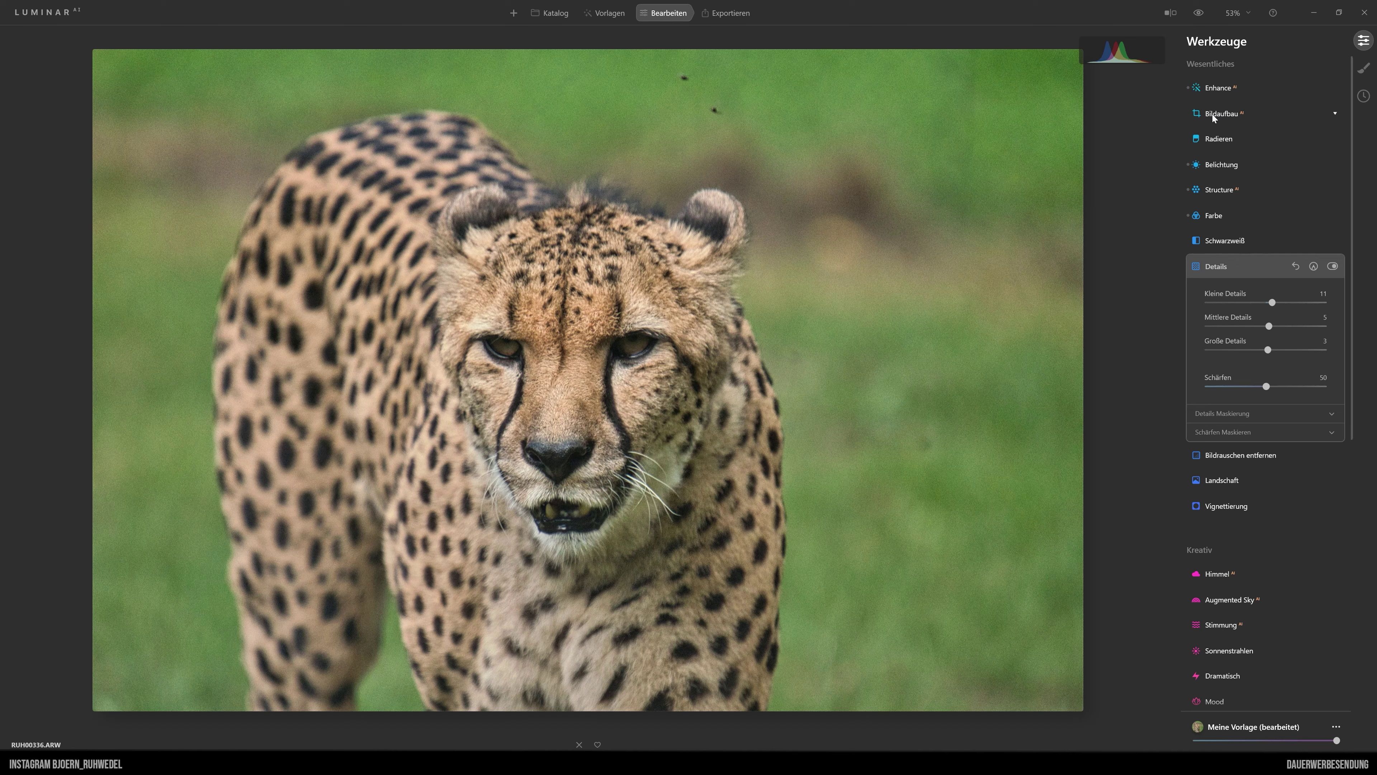
{"action": "scroll", "coordinate": [1226, 519], "scroll_direction": "down", "scroll_amount": 4}
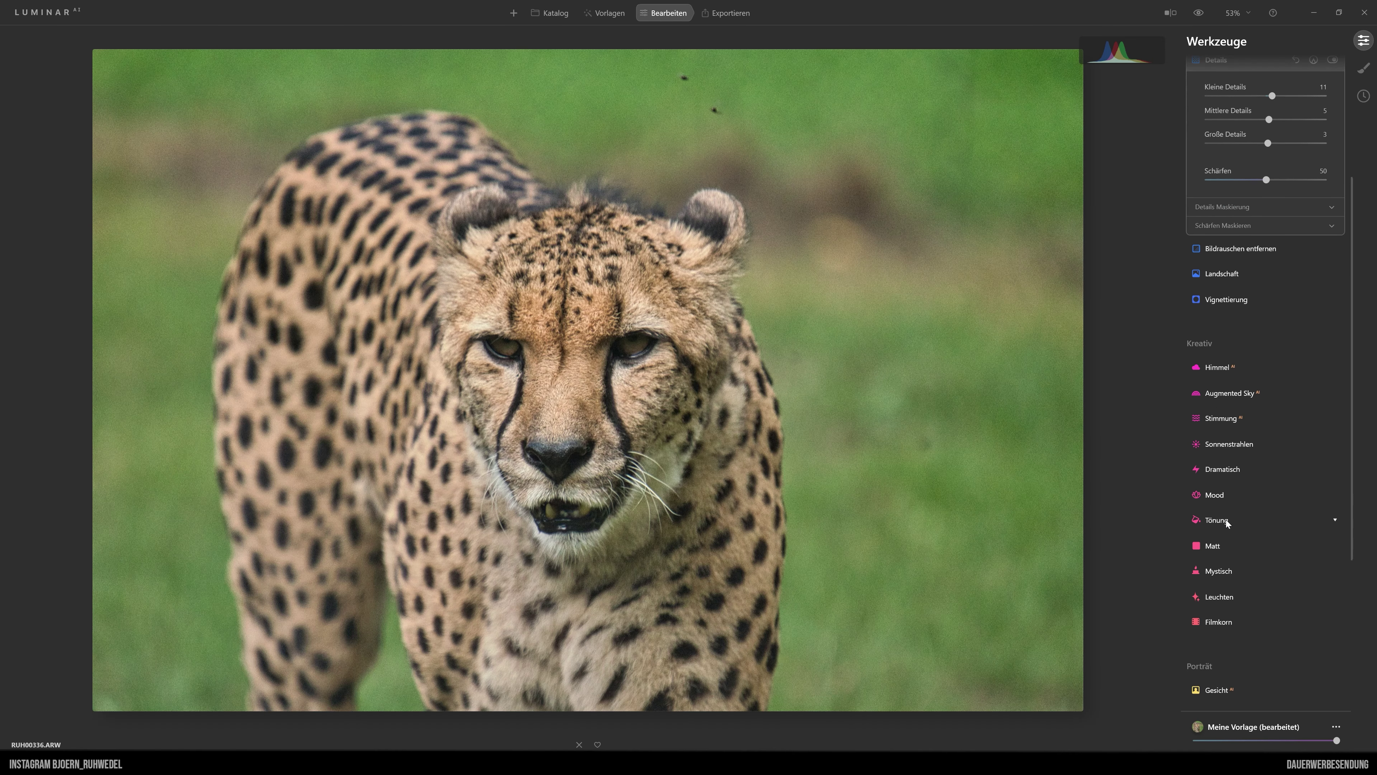
{"action": "scroll", "coordinate": [1261, 561], "scroll_direction": "down", "scroll_amount": 3}
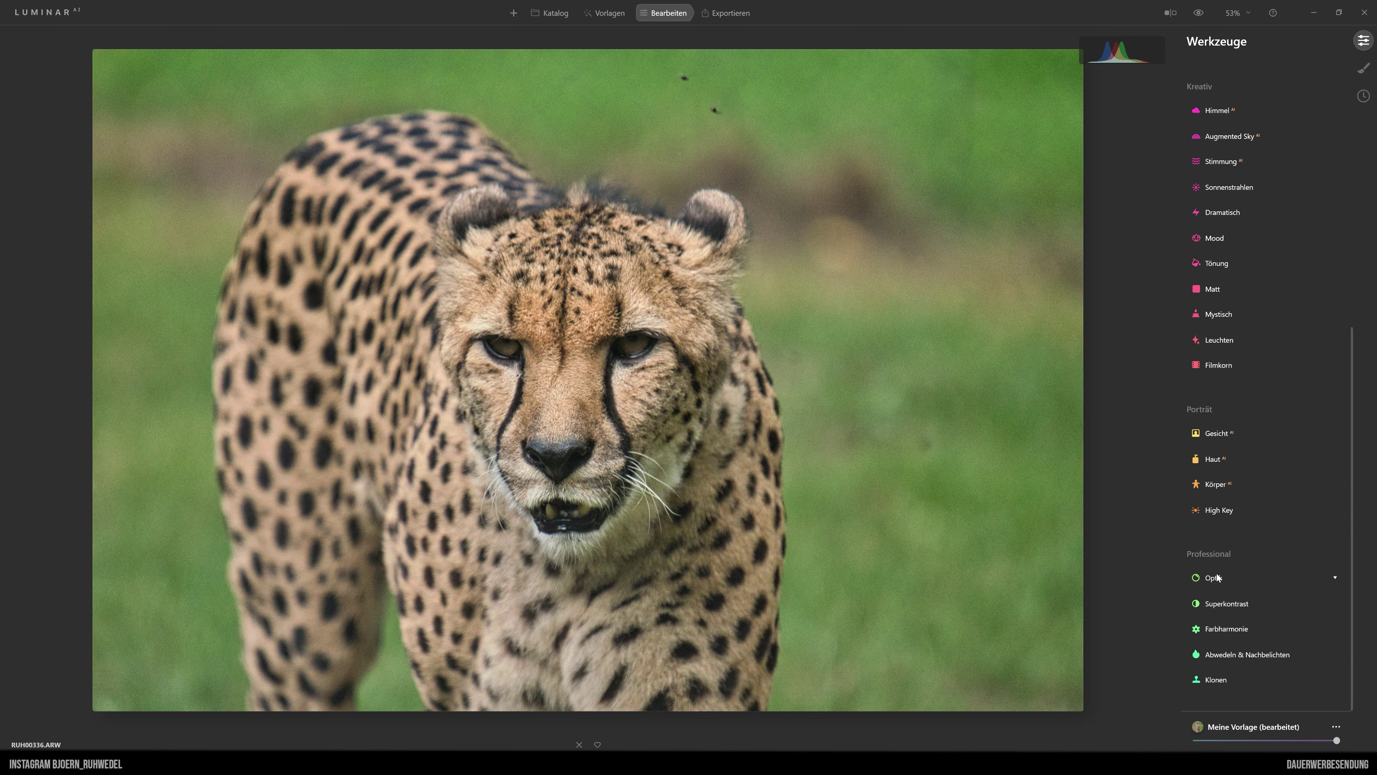
{"action": "scroll", "coordinate": [1218, 576], "scroll_direction": "up", "scroll_amount": 3}
{"action": "scroll", "coordinate": [1218, 576], "scroll_direction": "up", "scroll_amount": 4}
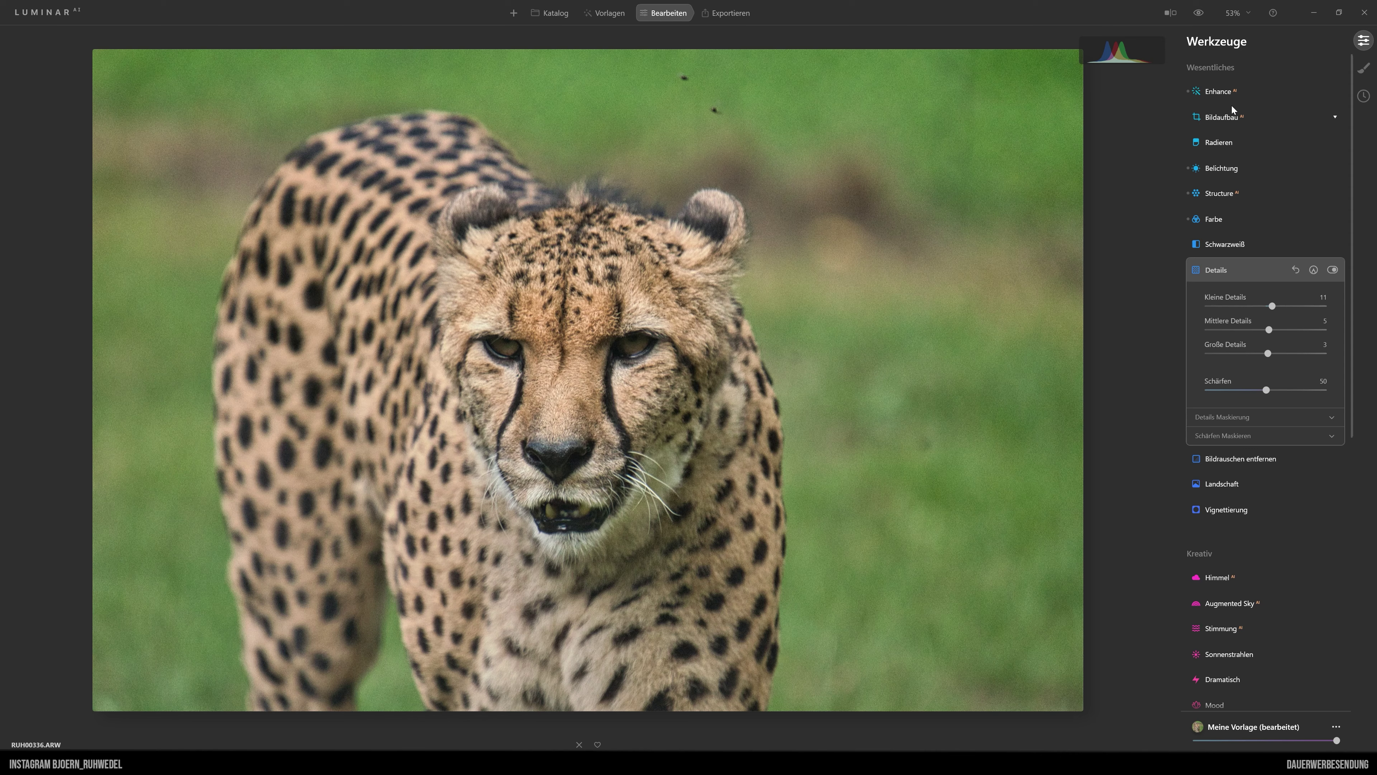
{"action": "left_click", "coordinate": [1219, 274]}
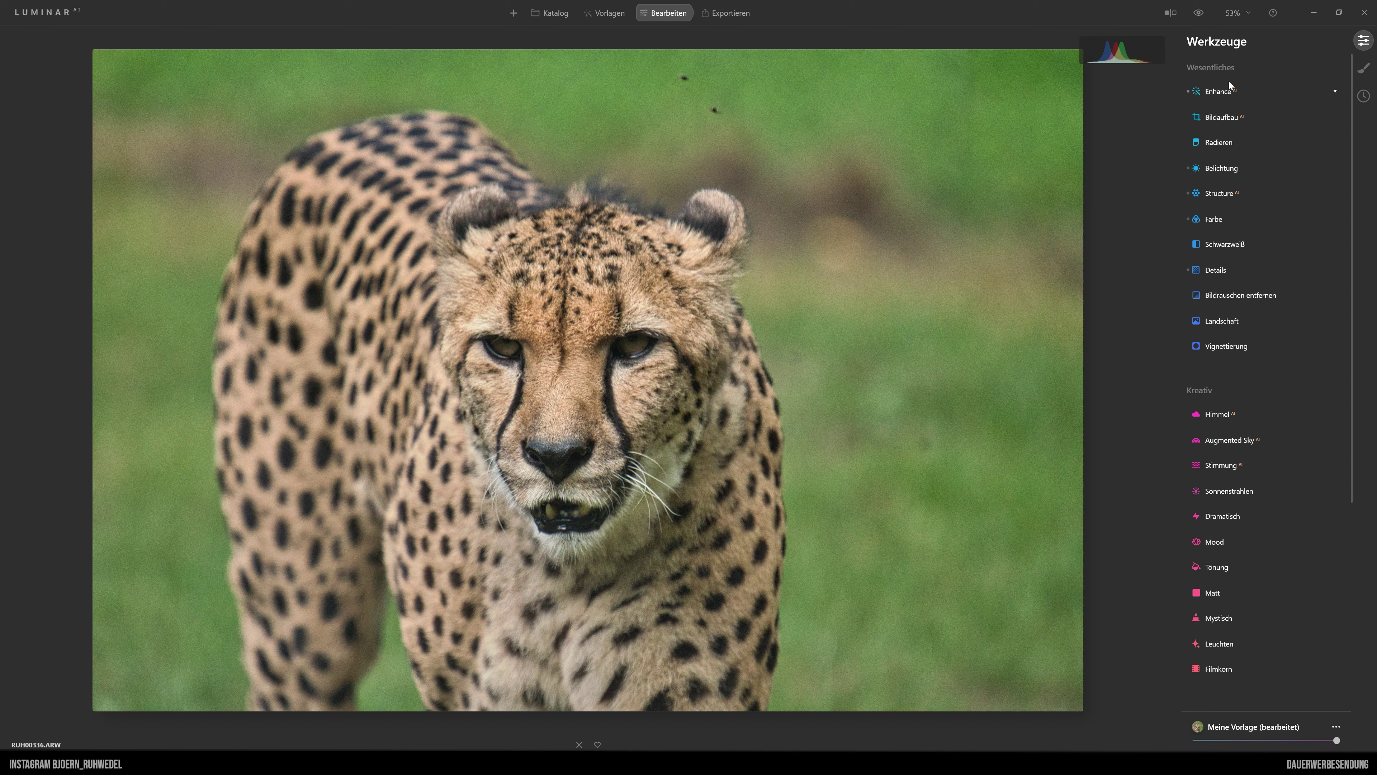
- Back in the album grid, copy the frontal walking-cheetah photo's adjustments
{"action": "left_click", "coordinate": [557, 17]}
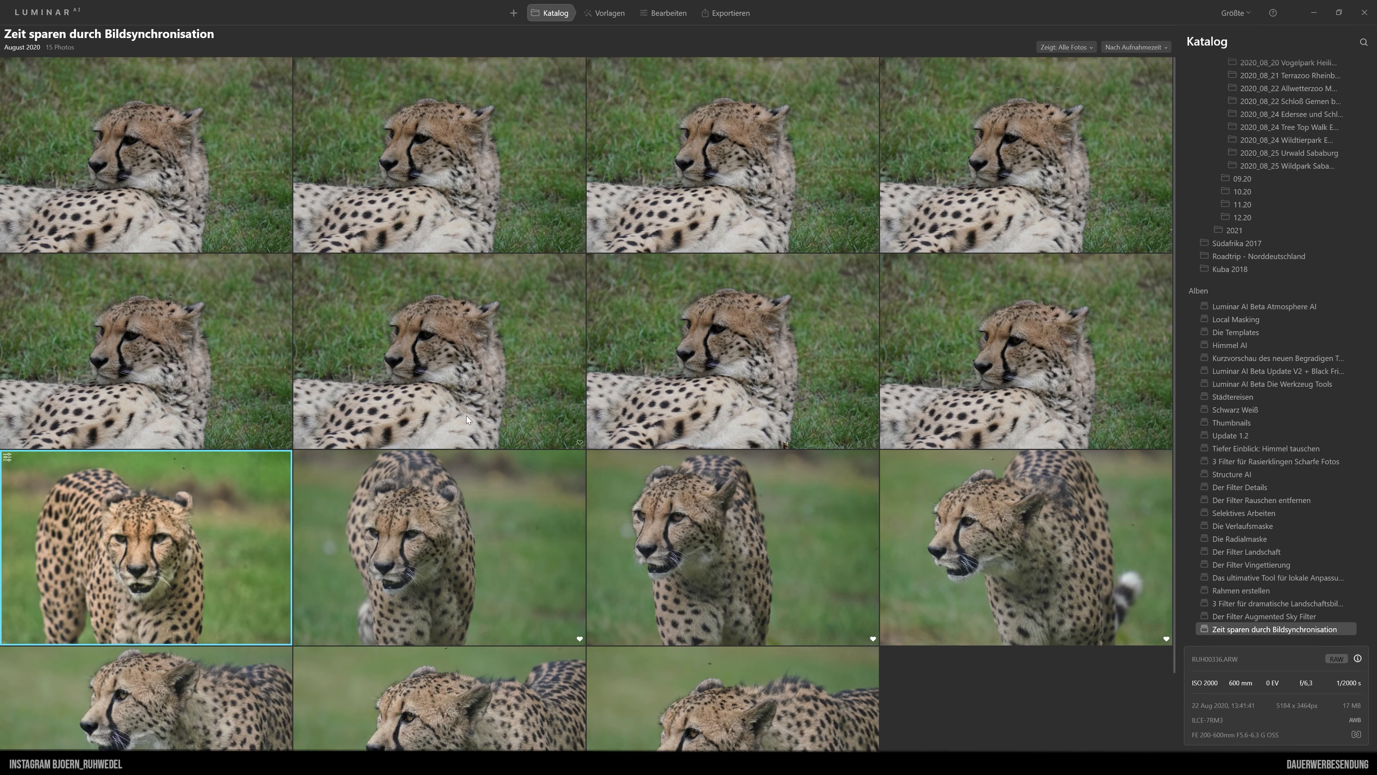
{"action": "scroll", "coordinate": [520, 488], "scroll_direction": "down", "scroll_amount": 2}
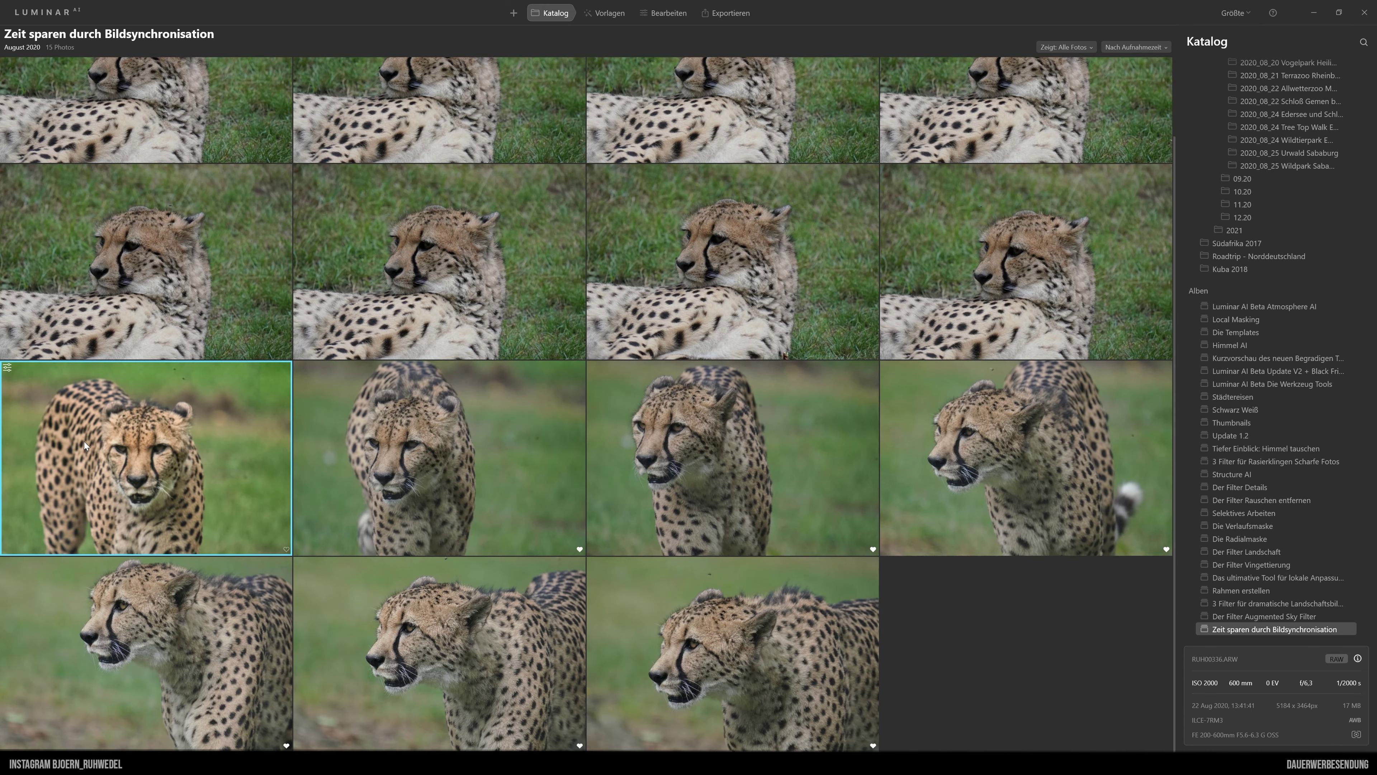
{"action": "right_click", "coordinate": [145, 413]}
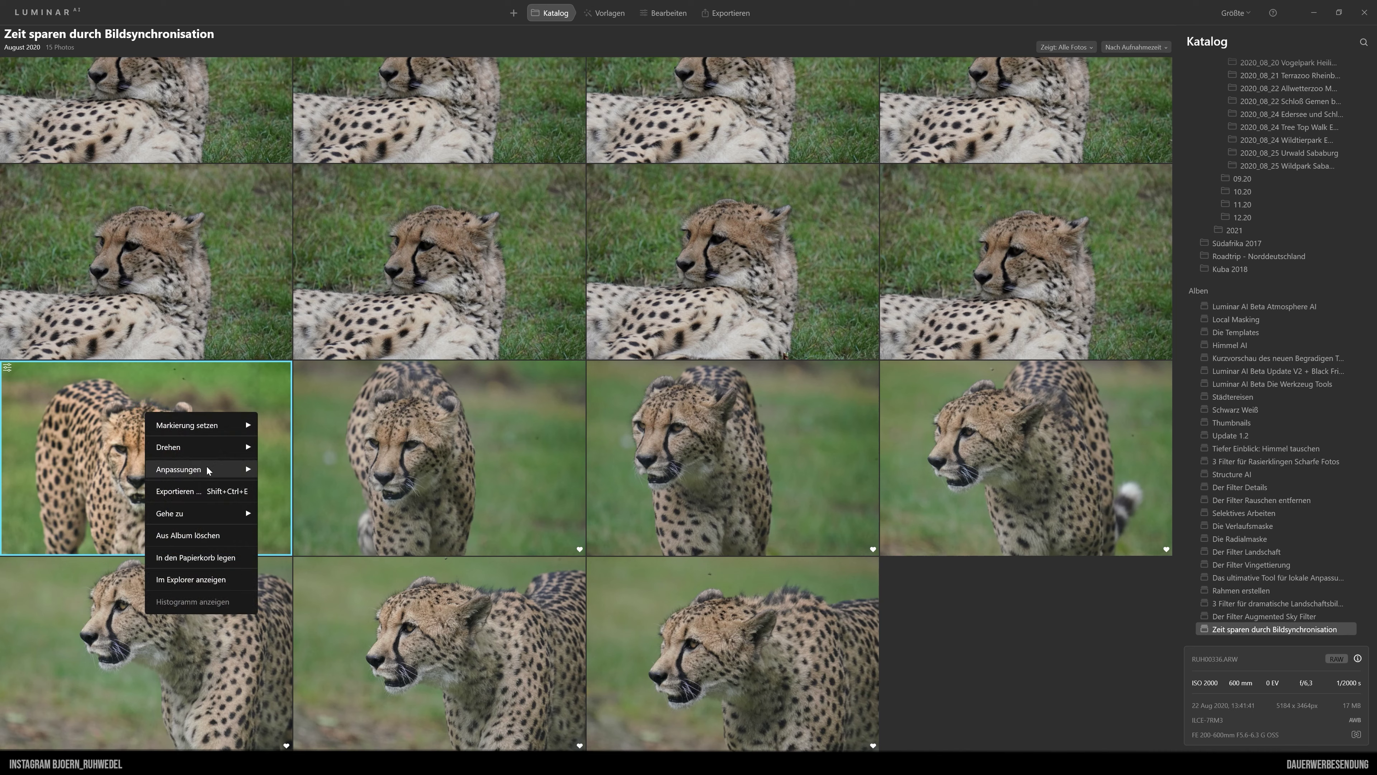
{"action": "mouse_move", "coordinate": [178, 469]}
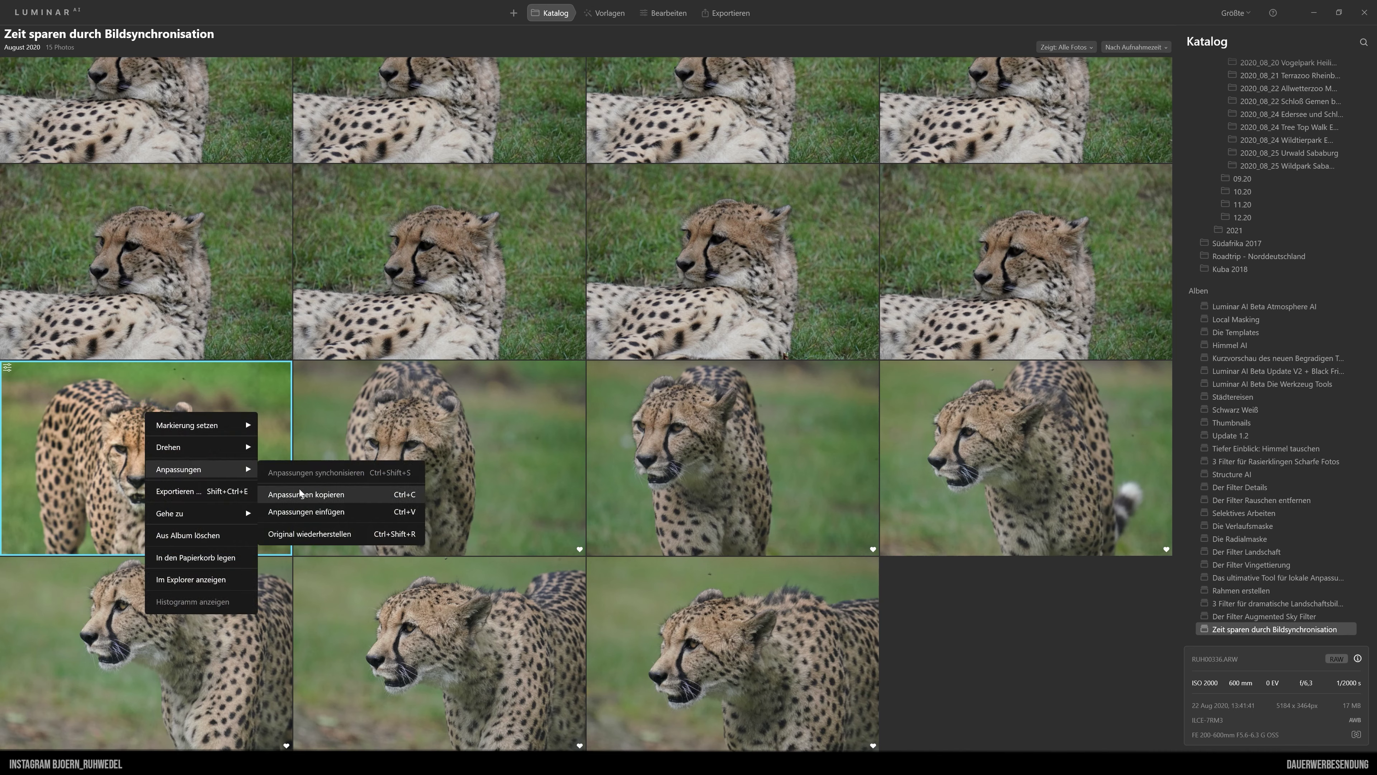
{"action": "left_click", "coordinate": [322, 494]}
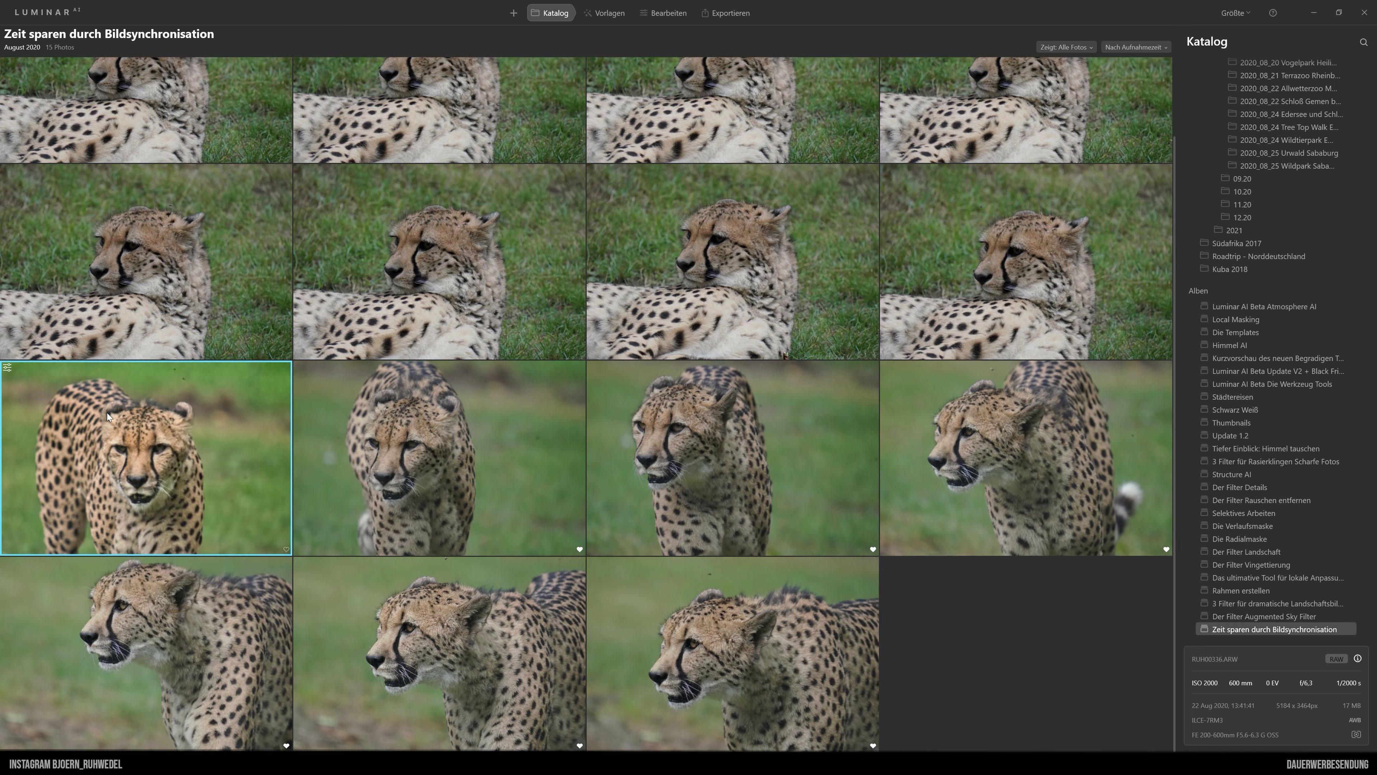
- Sync the copied adjustments onto all seven selected walking-cheetah photos
{"action": "left_click", "coordinate": [740, 649], "text": "shift"}
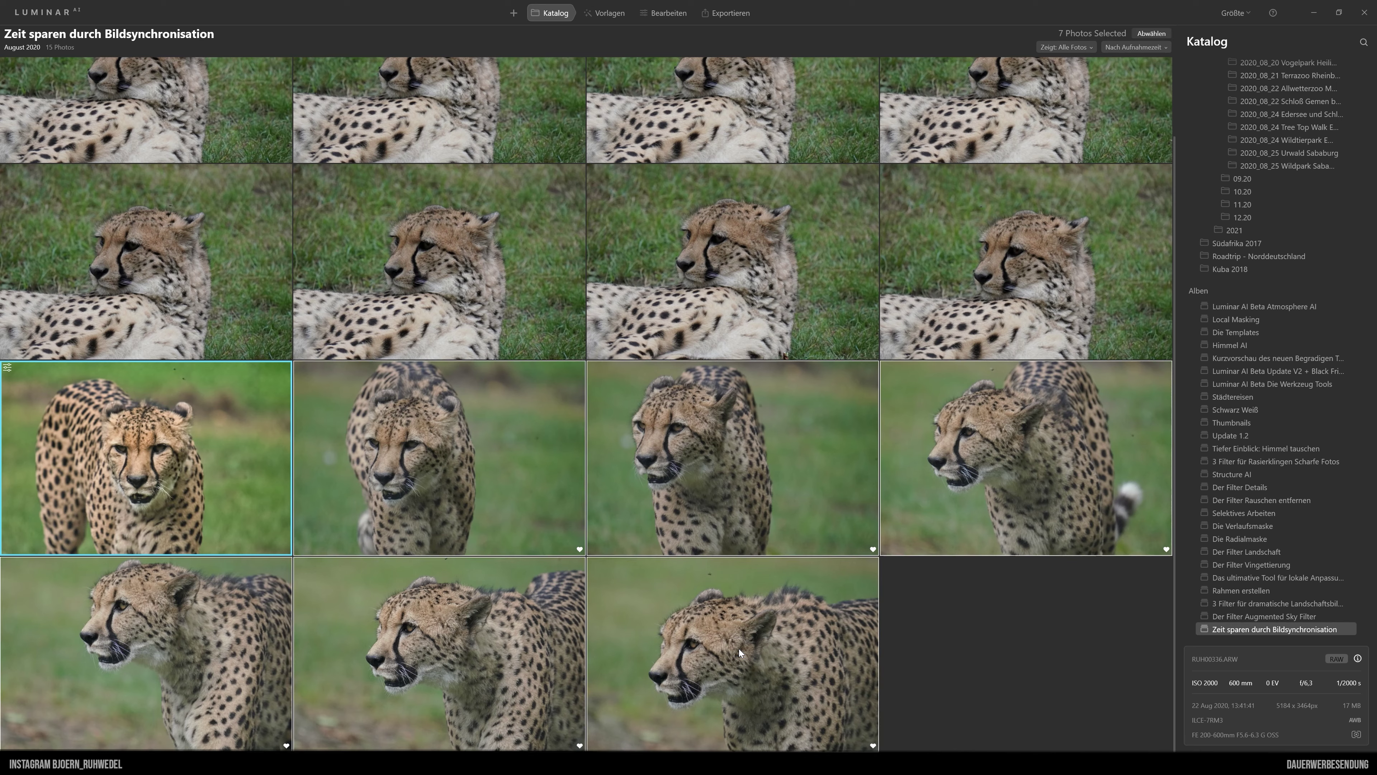
{"action": "right_click", "coordinate": [141, 412]}
{"action": "mouse_move", "coordinate": [193, 468]}
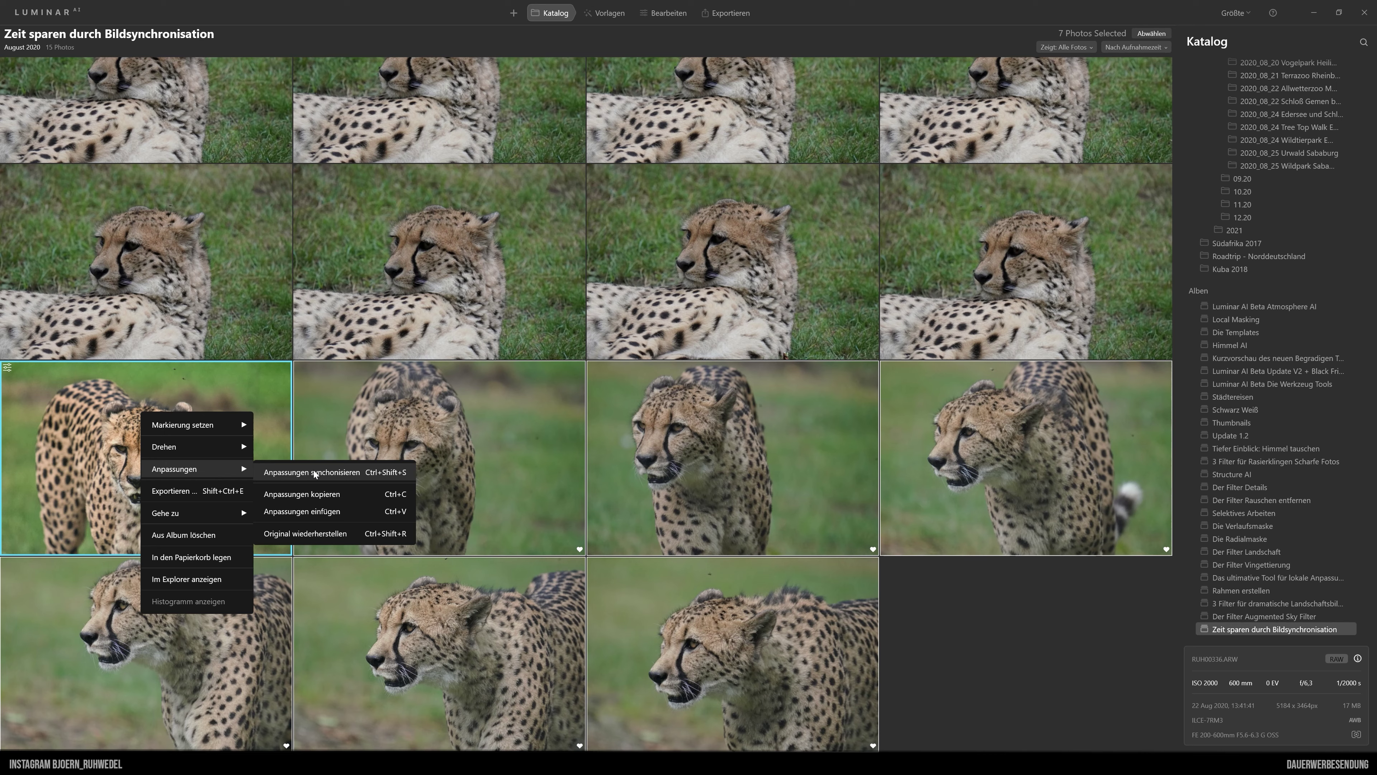
{"action": "left_click", "coordinate": [312, 470]}
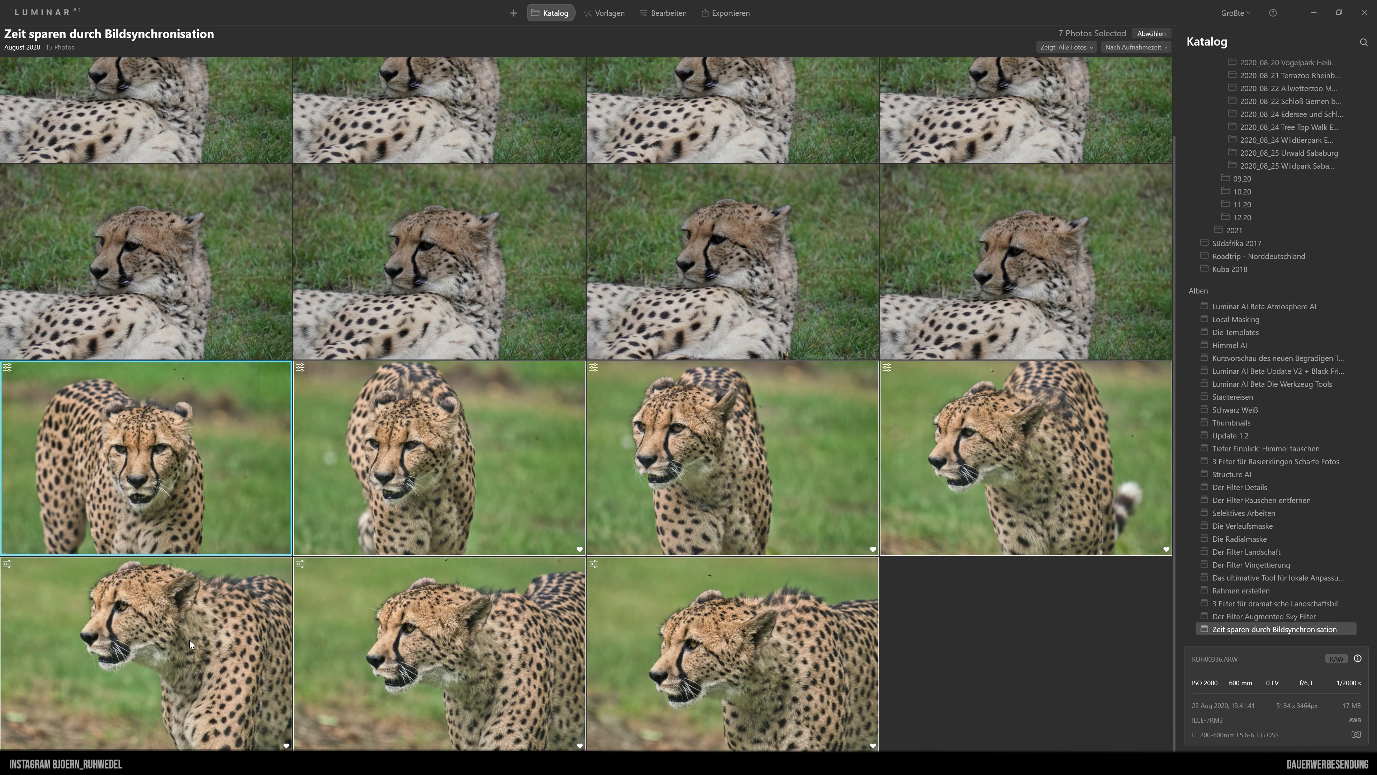
{"action": "left_click", "coordinate": [455, 601]}
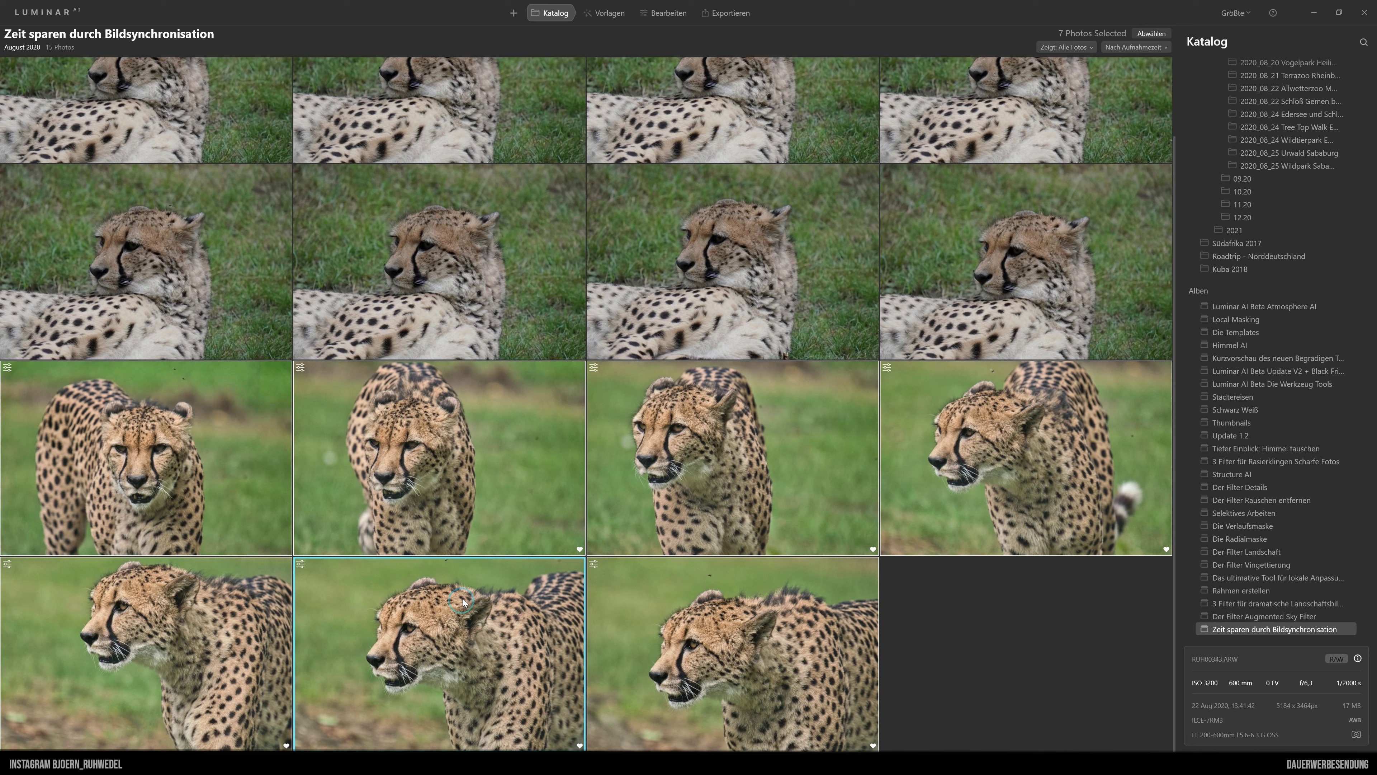
{"action": "left_click", "coordinate": [669, 14]}
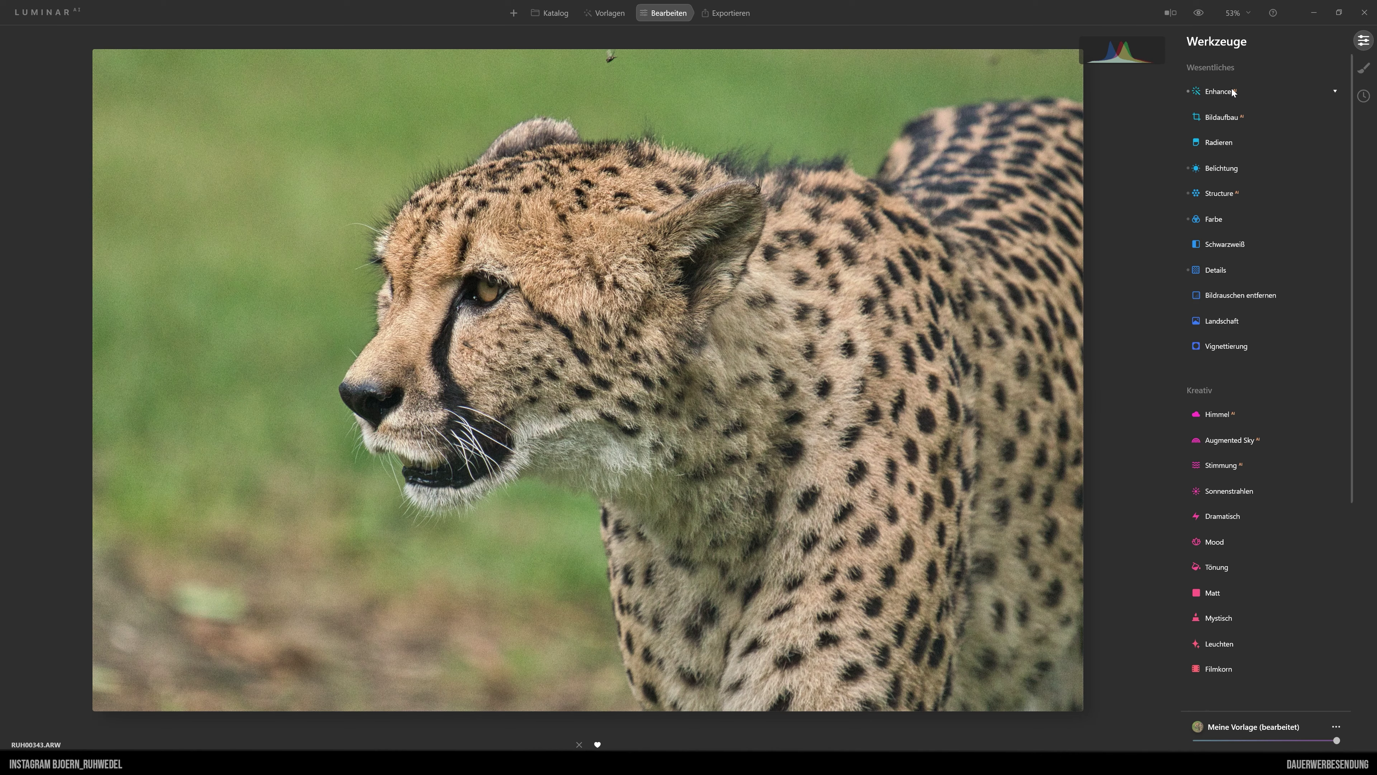
{"action": "left_click", "coordinate": [1221, 92]}
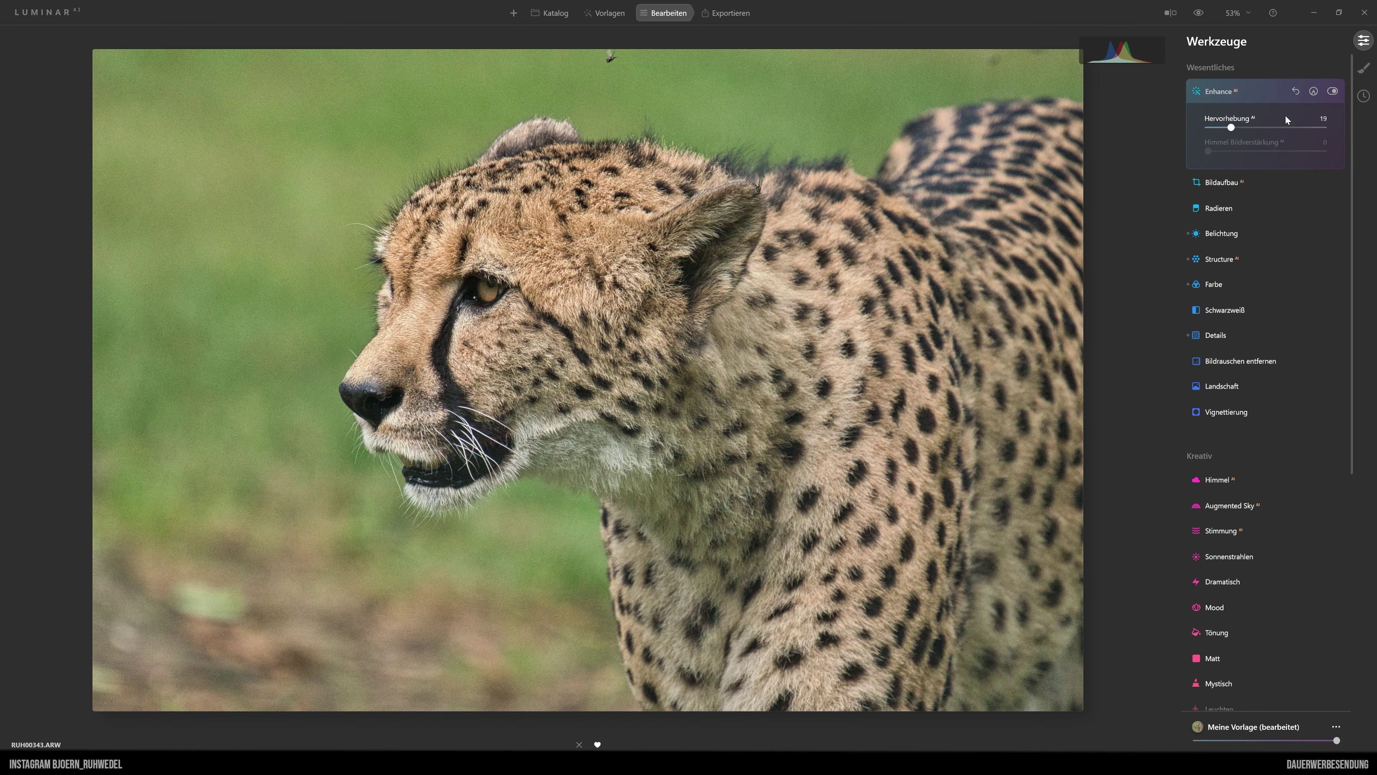
{"action": "left_click", "coordinate": [1219, 94]}
{"action": "left_click", "coordinate": [1215, 169]}
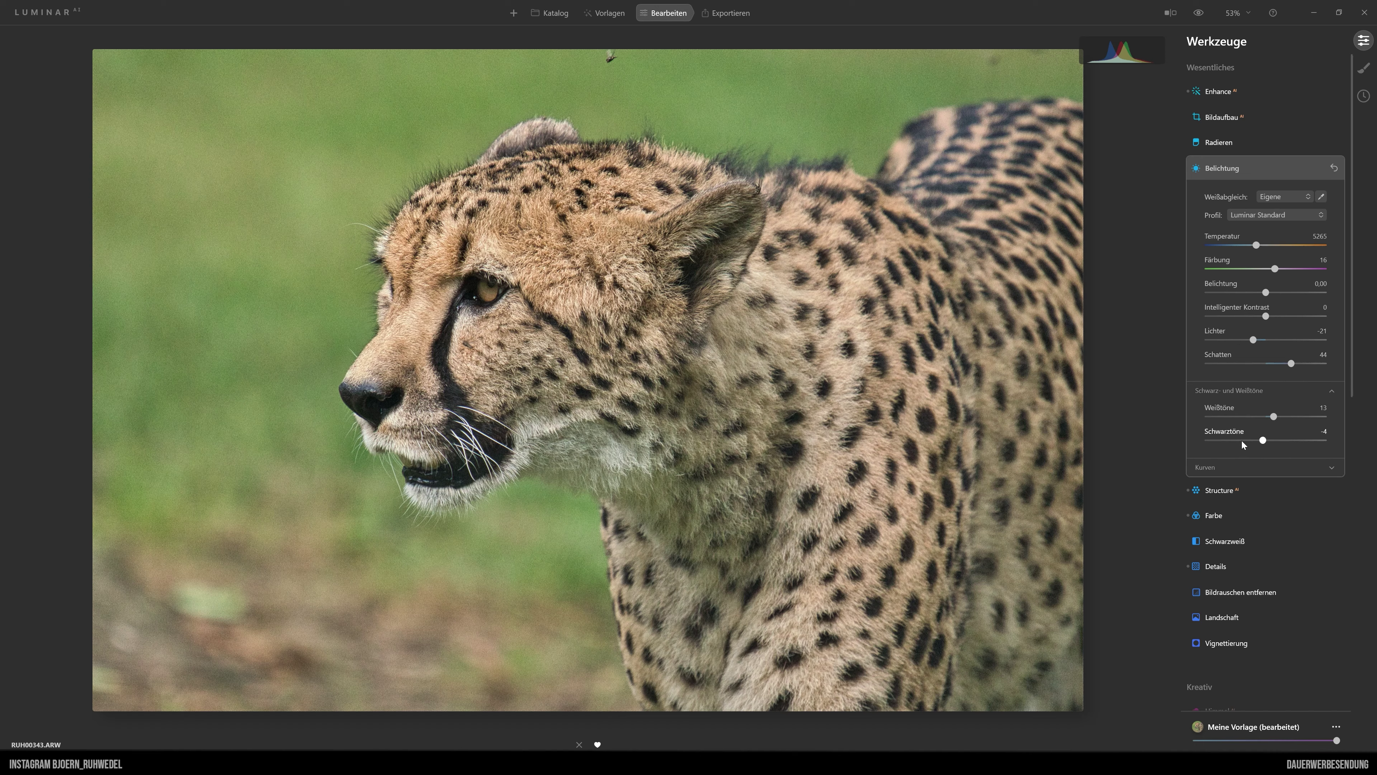
{"action": "left_click", "coordinate": [1221, 491]}
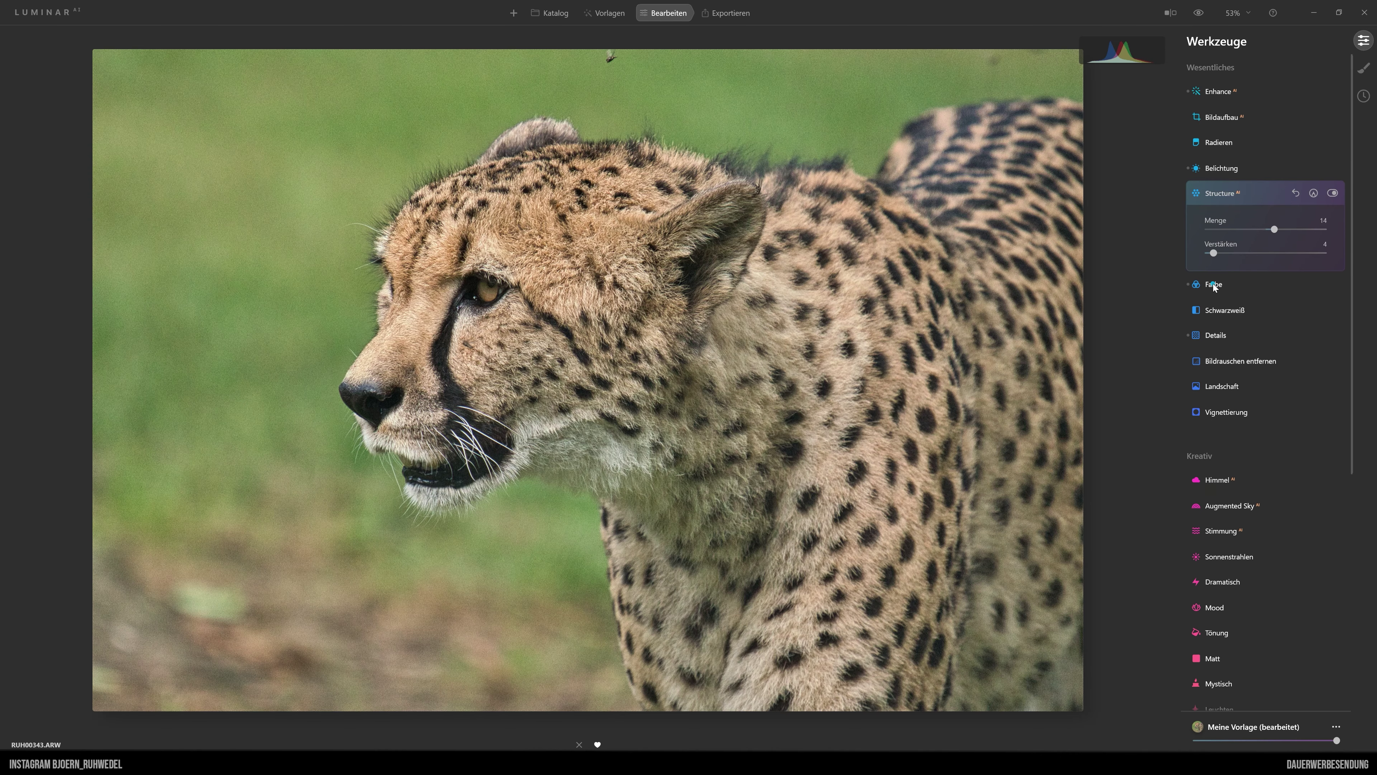
{"action": "left_click", "coordinate": [1215, 284]}
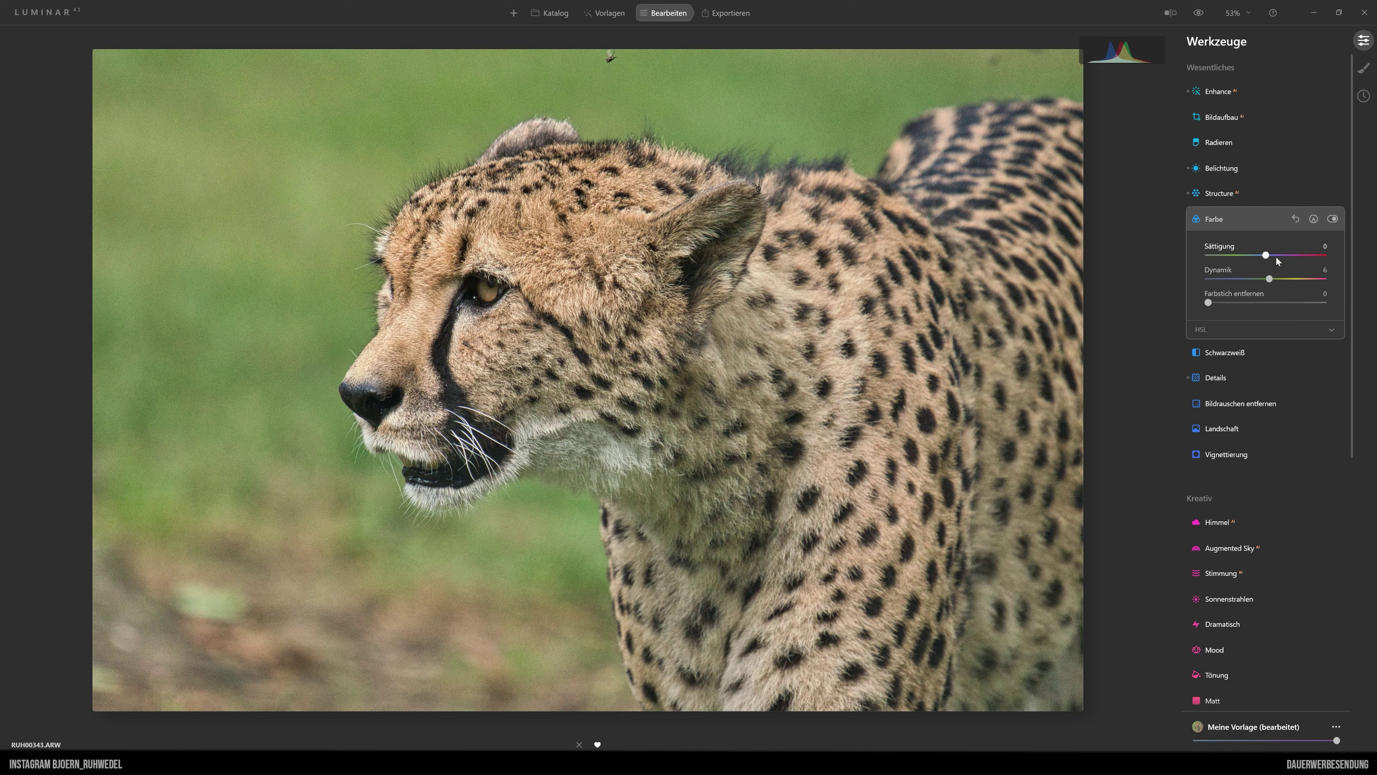
{"action": "left_click", "coordinate": [1214, 380]}
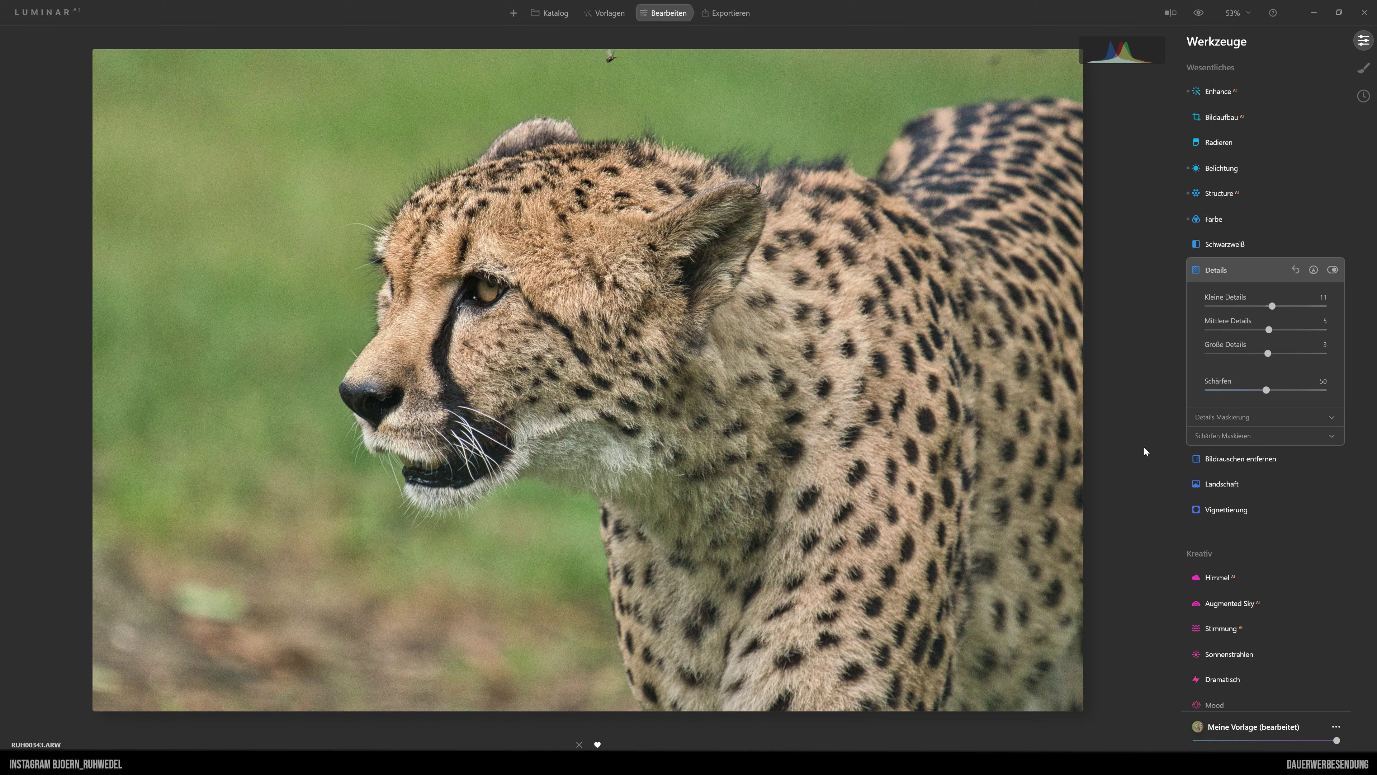
{"action": "left_click", "coordinate": [1210, 274]}
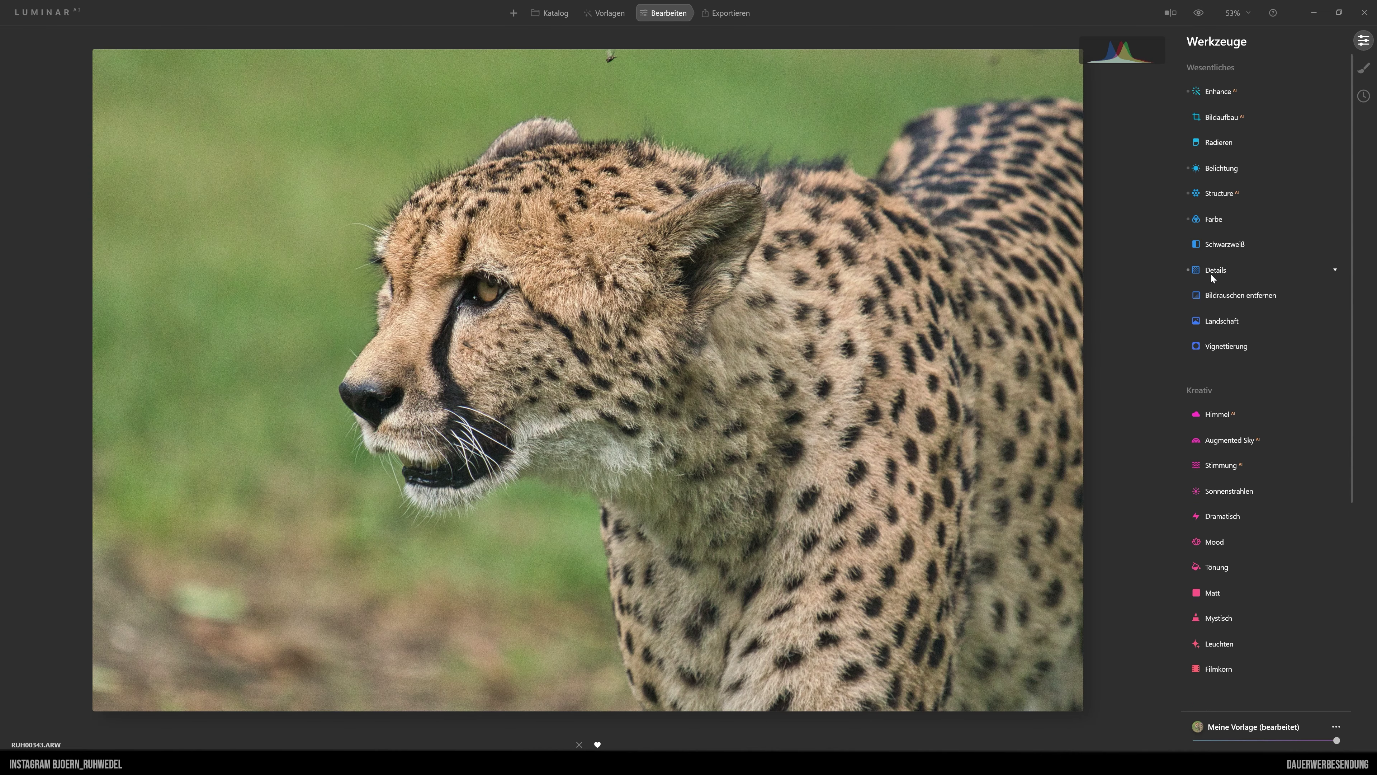
{"action": "left_click", "coordinate": [550, 13]}
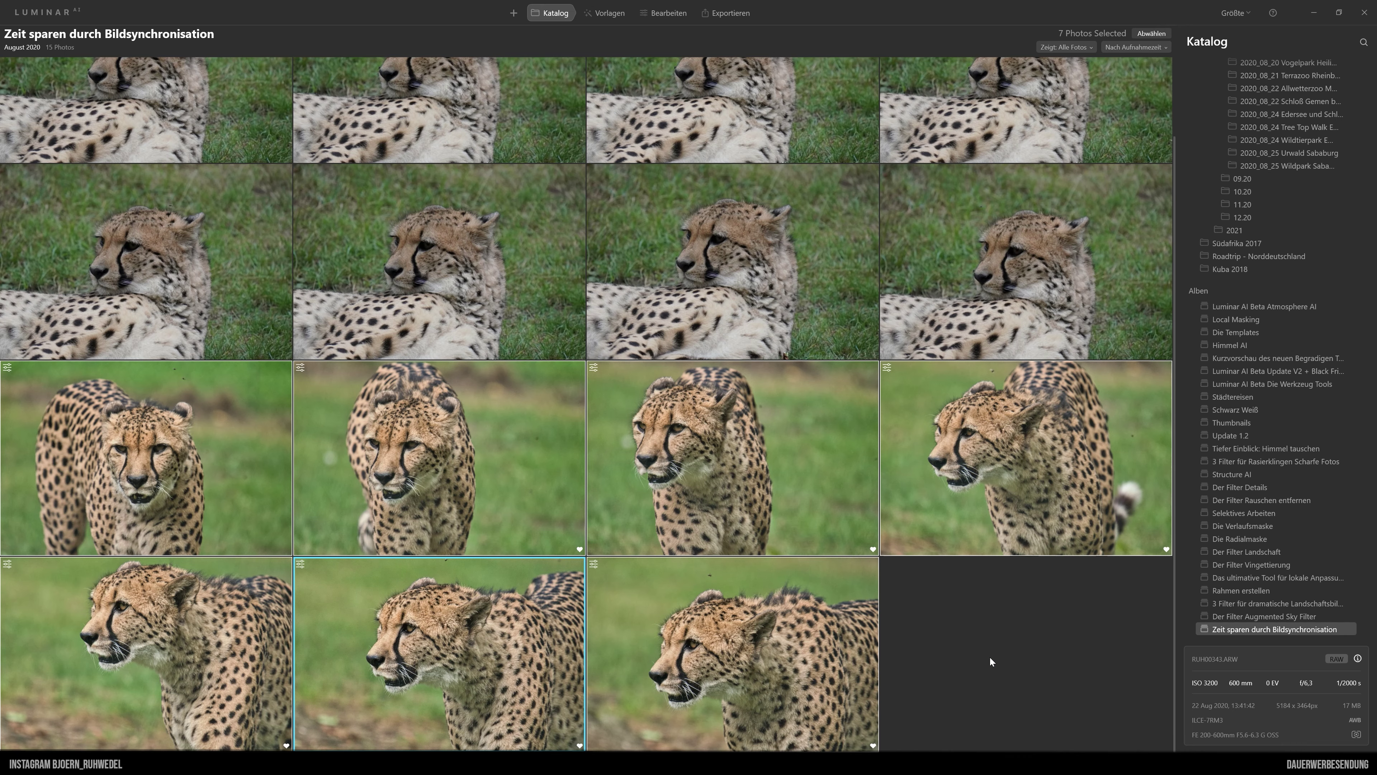
- Select the first lying-cheetah photo at the top of the grid and open it in the editor
{"action": "scroll", "coordinate": [990, 658], "scroll_direction": "up", "scroll_amount": 2}
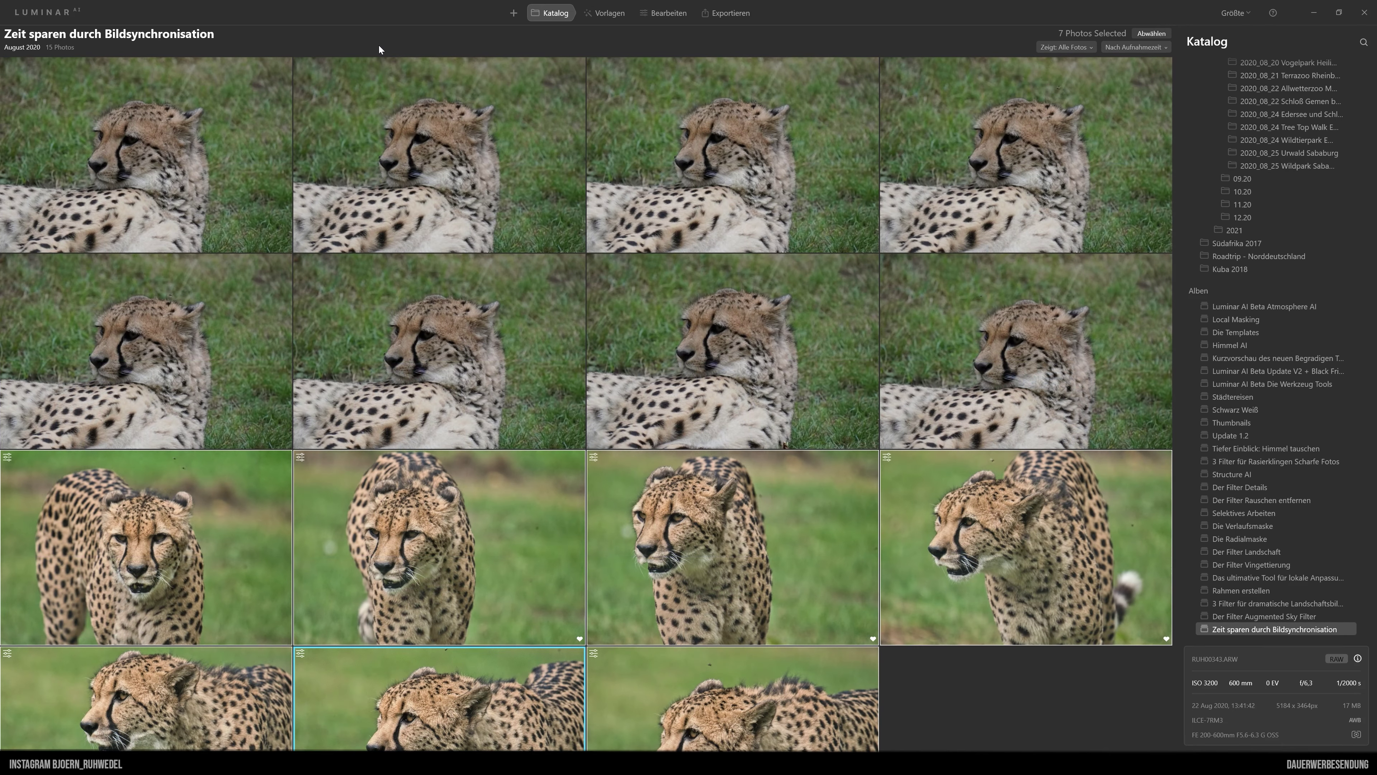
{"action": "left_click", "coordinate": [186, 148]}
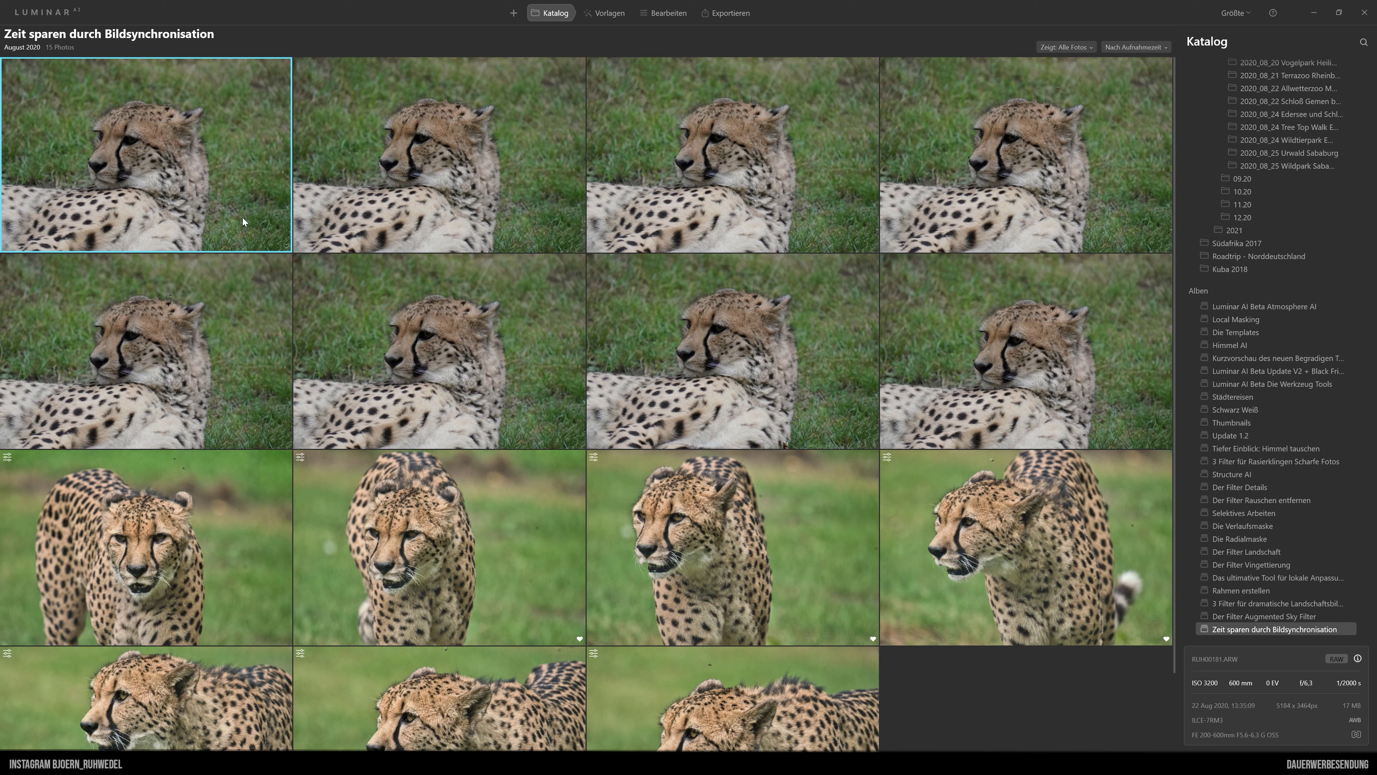
{"action": "left_click", "coordinate": [668, 13]}
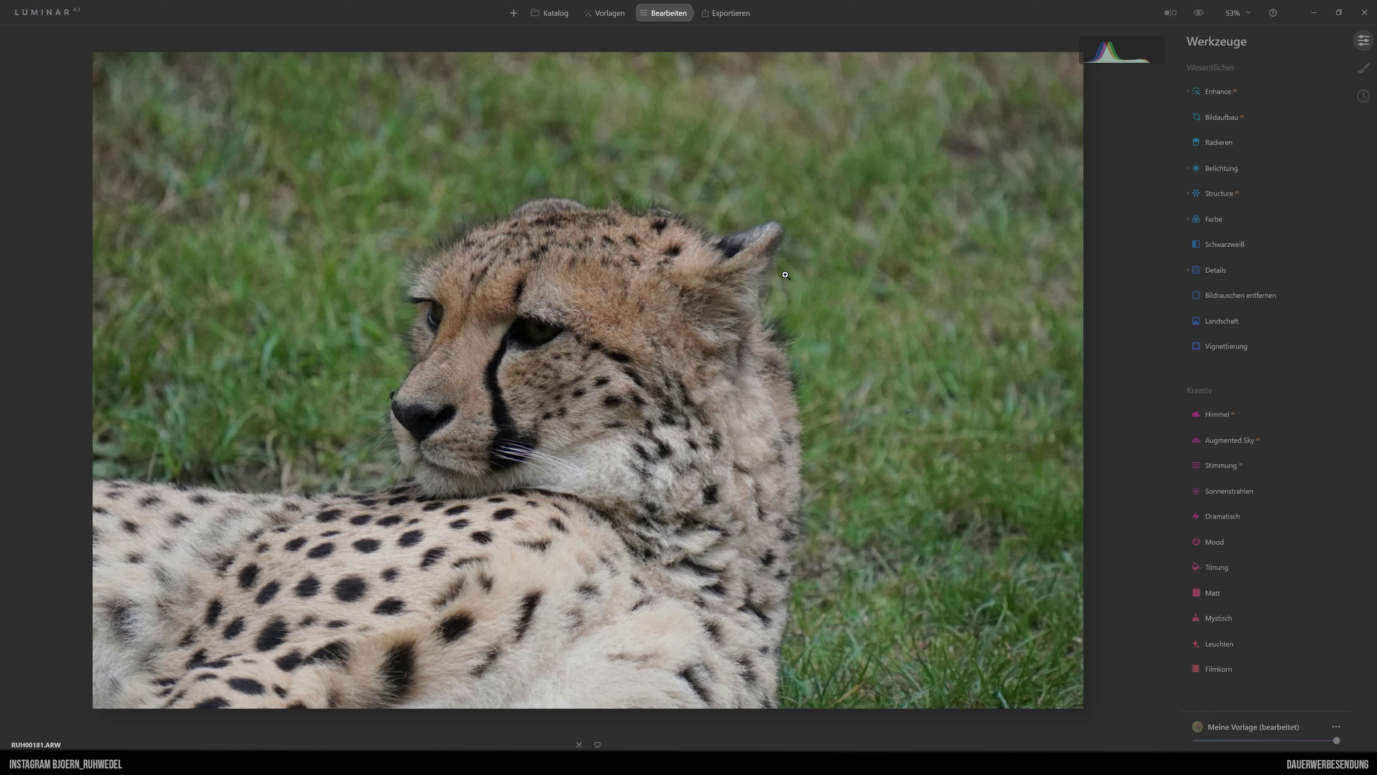
- Nudge Enhance Hervorhebung up and warm Temperatur to 4848
{"action": "left_click", "coordinate": [1228, 96]}
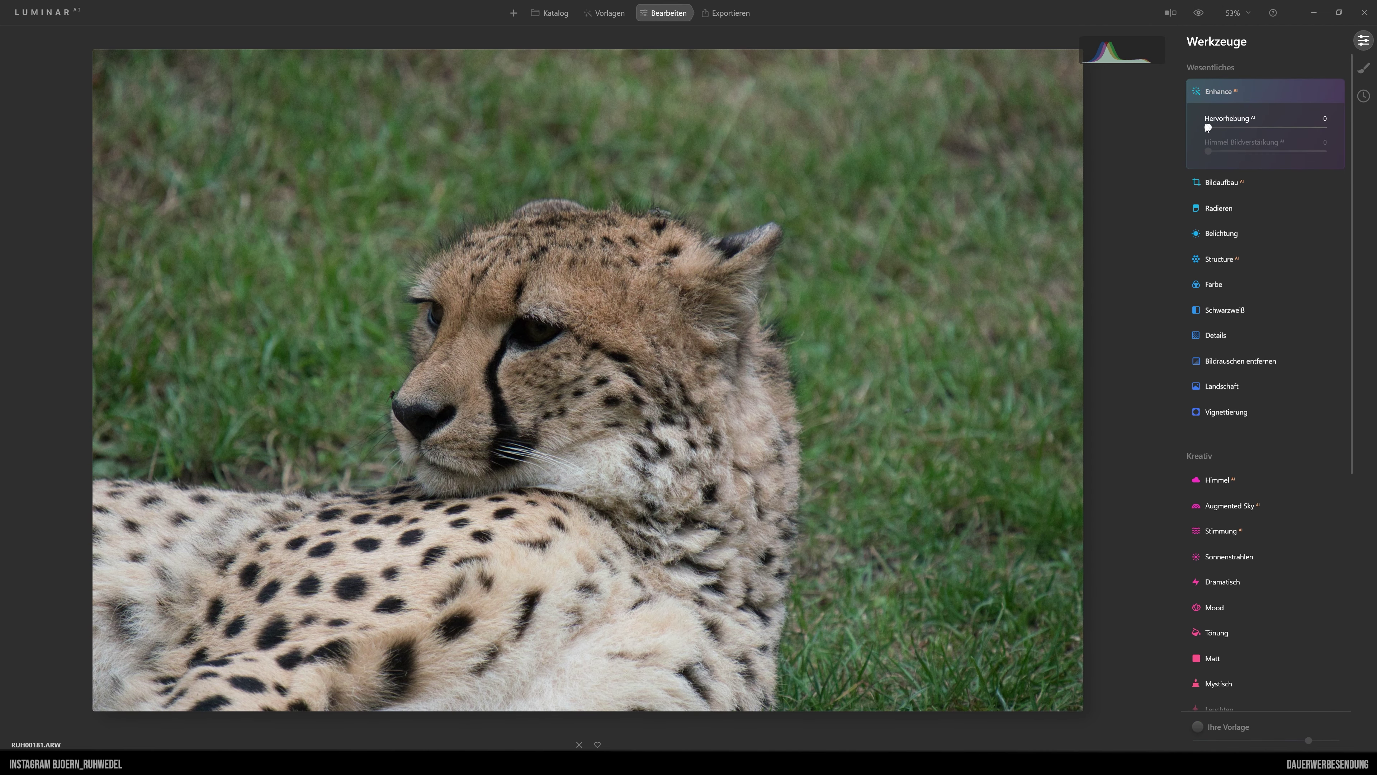
{"action": "left_click_drag", "start_coordinate": [1231, 128], "coordinate": [1233, 128]}
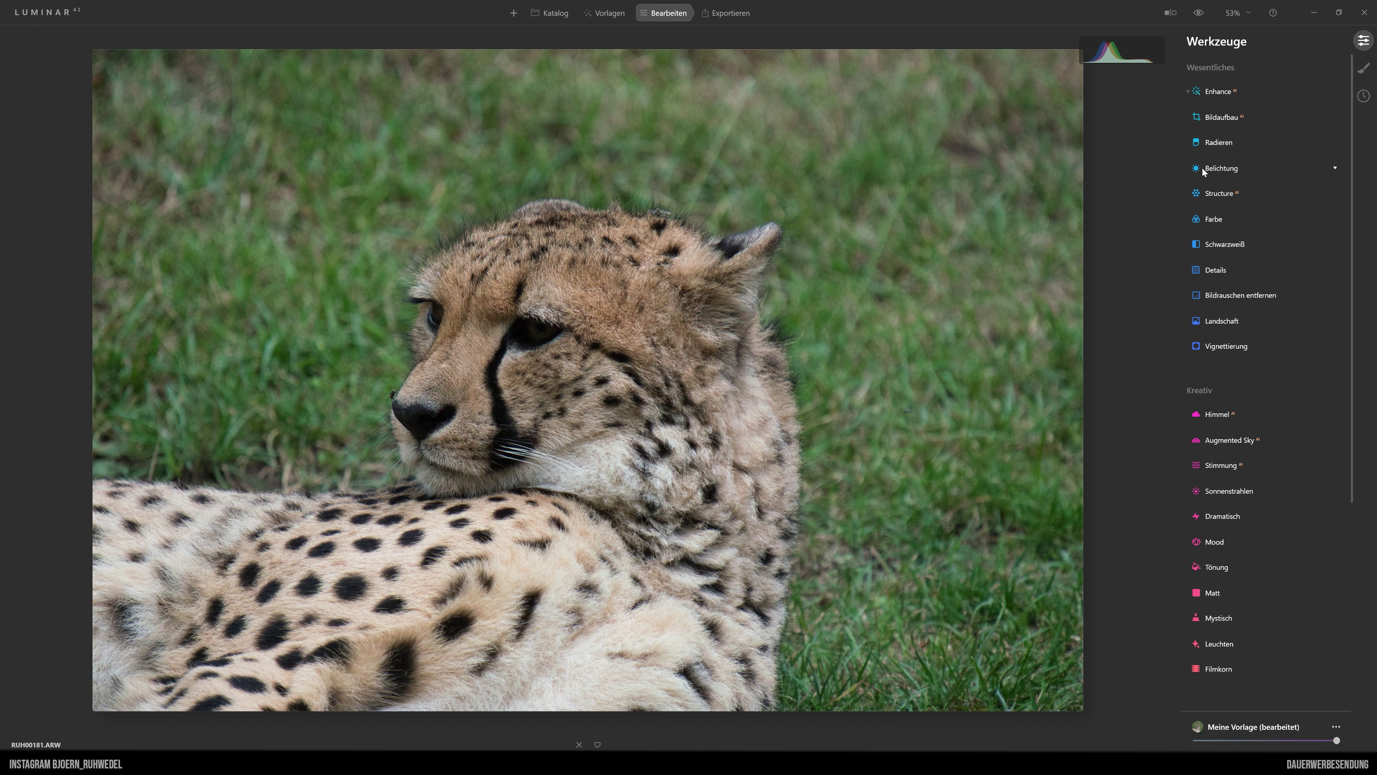
{"action": "left_click", "coordinate": [1221, 167]}
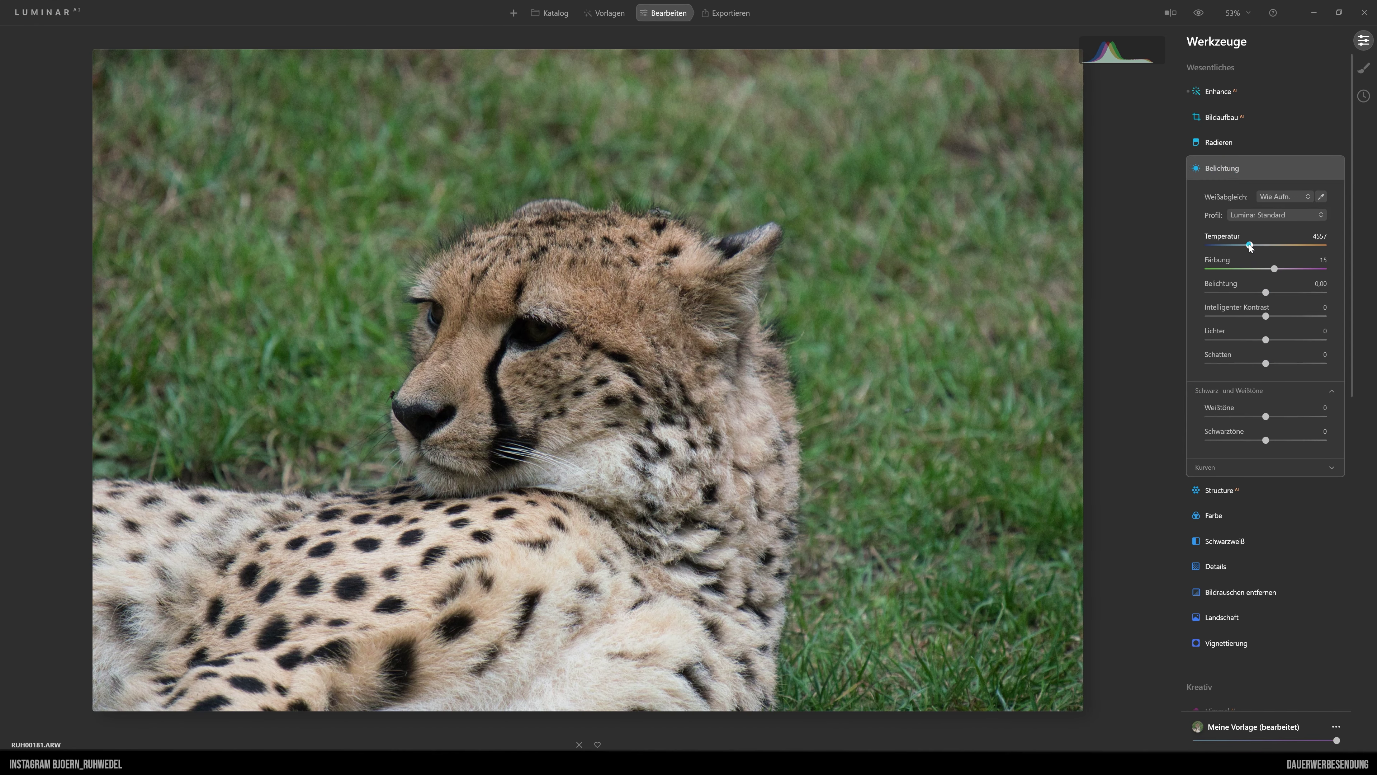
{"action": "left_click_drag", "start_coordinate": [1250, 246], "coordinate": [1253, 246]}
- Lift Schatten to about 50 and reset Weißtöne to 0
{"action": "left_click_drag", "start_coordinate": [1267, 363], "coordinate": [1295, 363]}
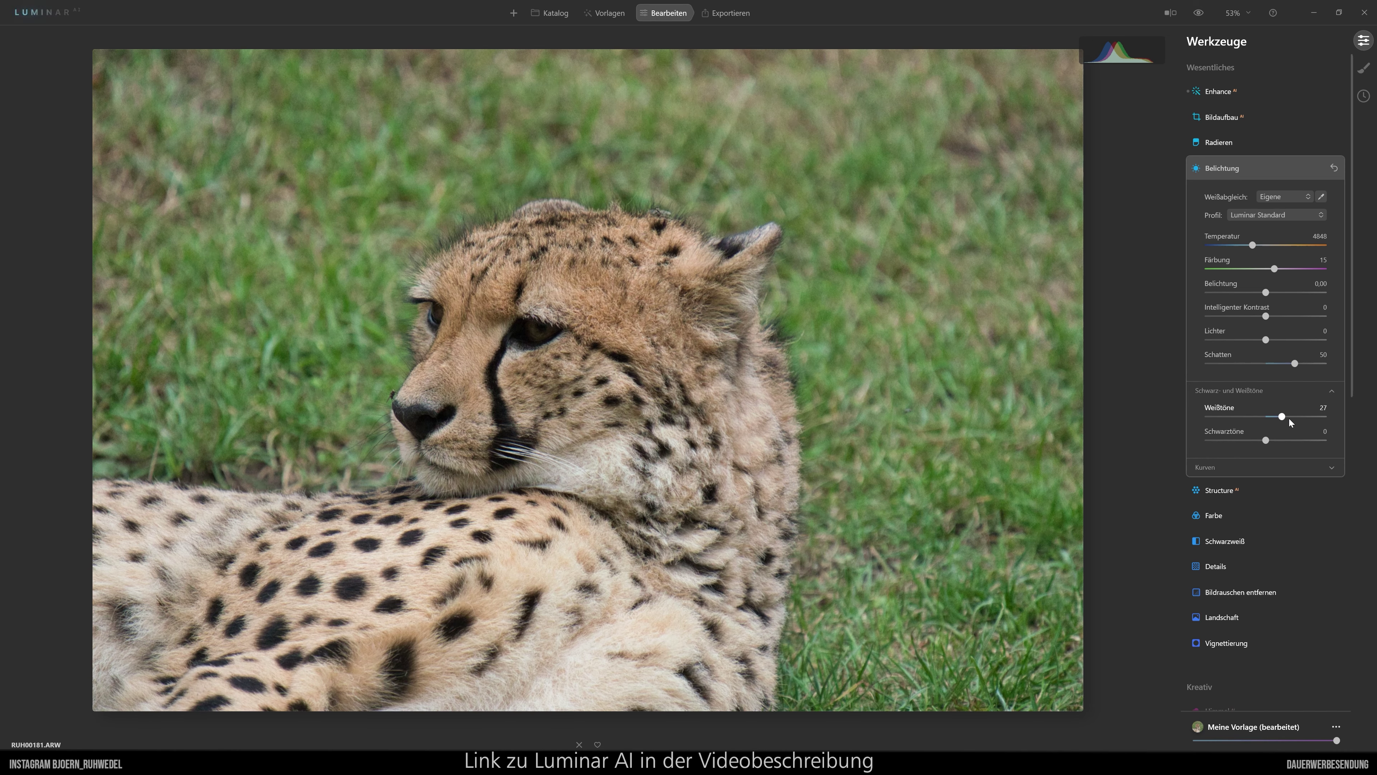
{"action": "left_click_drag", "start_coordinate": [1289, 419], "coordinate": [1273, 421]}
{"action": "double_click", "coordinate": [1265, 417]}
{"action": "scroll", "coordinate": [1223, 389], "scroll_direction": "down", "scroll_amount": 2}
- Add Structure of 5 and raise Farbe Dynamik slightly
{"action": "left_click", "coordinate": [1223, 388]}
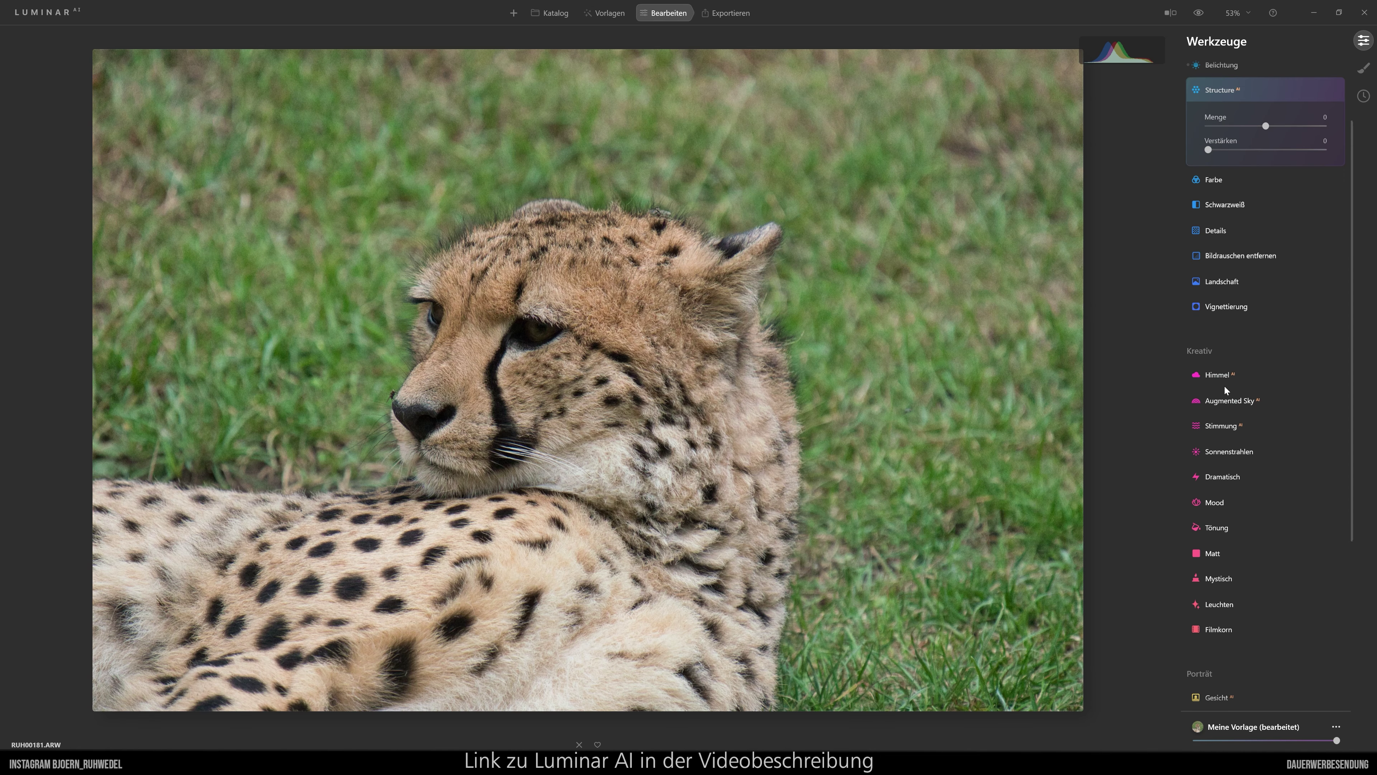
{"action": "left_click_drag", "start_coordinate": [1266, 126], "coordinate": [1217, 154]}
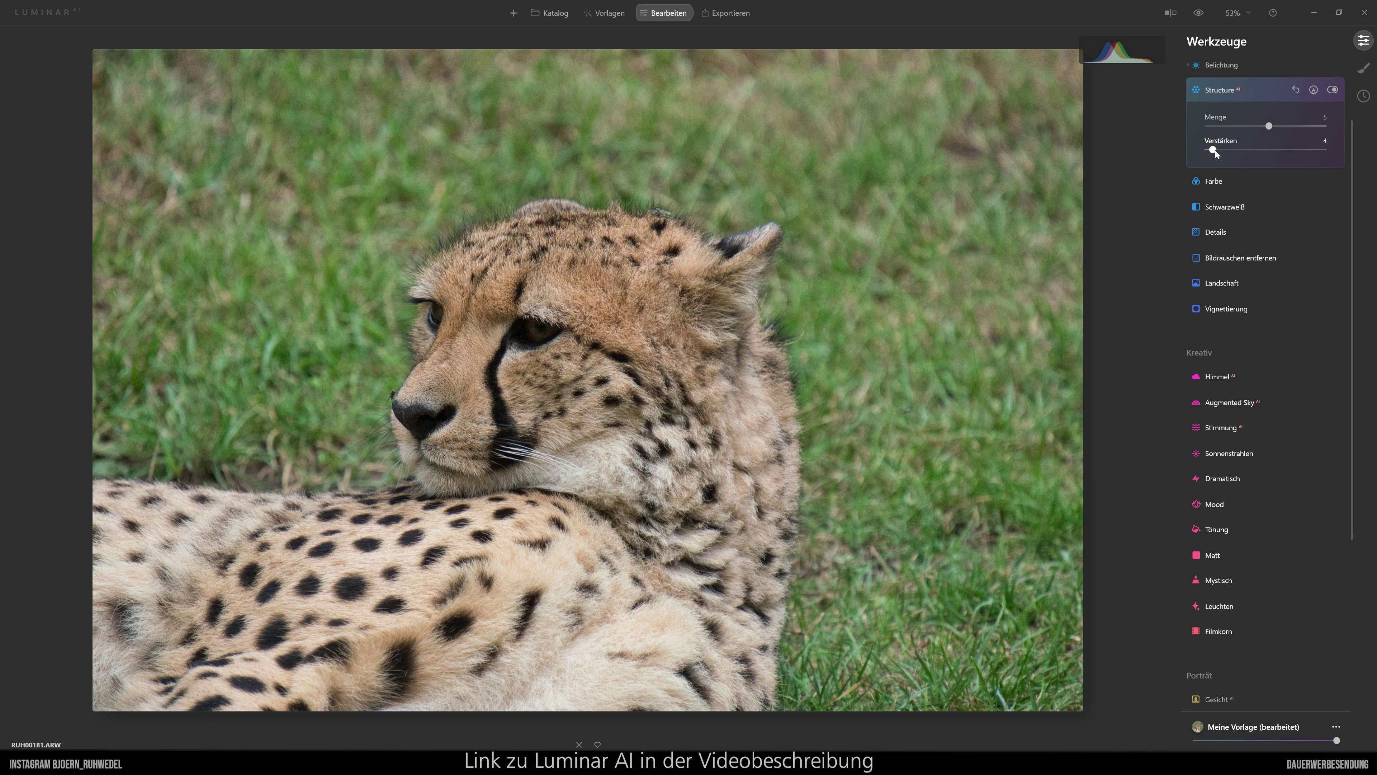
{"action": "left_click", "coordinate": [1222, 183]}
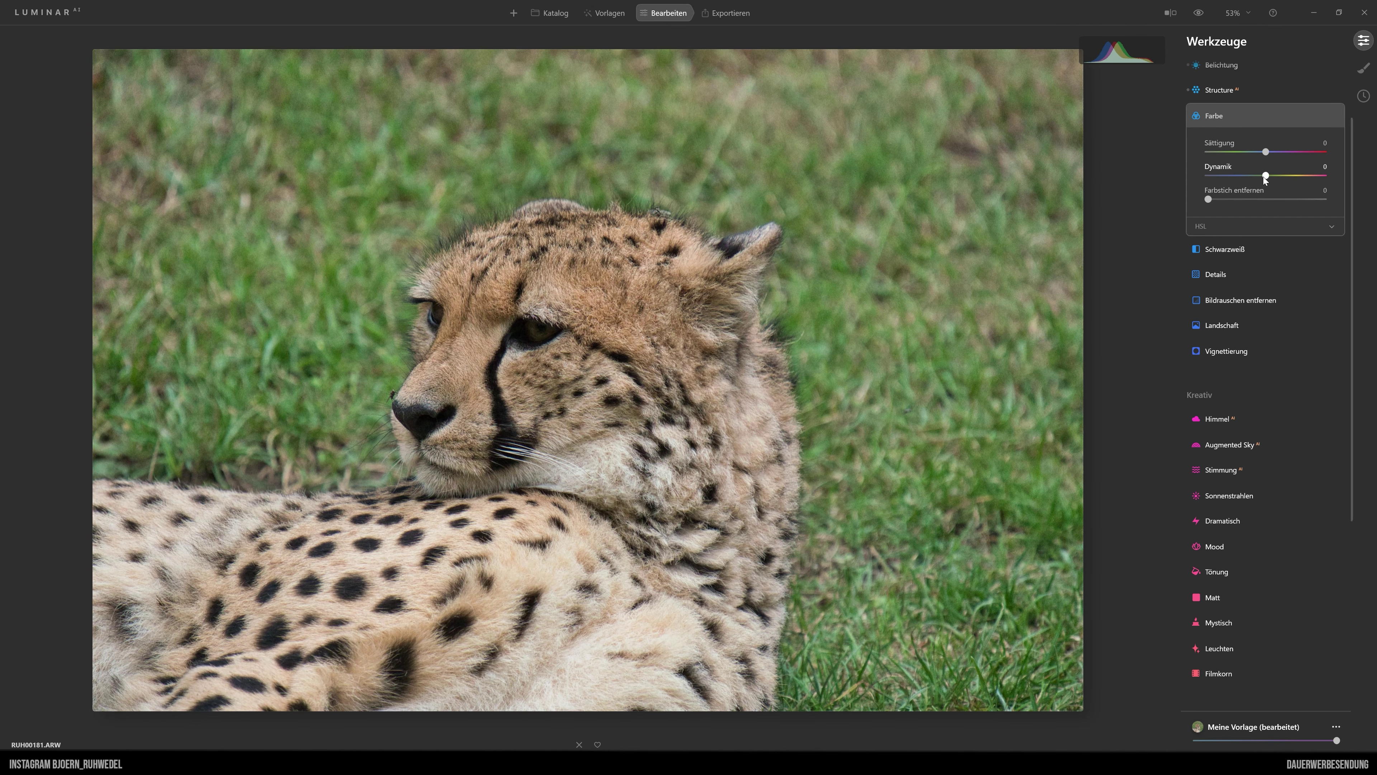
{"action": "left_click_drag", "start_coordinate": [1265, 176], "coordinate": [1270, 175]}
- Set Details to Kleine 4, Mittlere 3, Große 6 with Schärfen 50
{"action": "left_click", "coordinate": [1223, 275]}
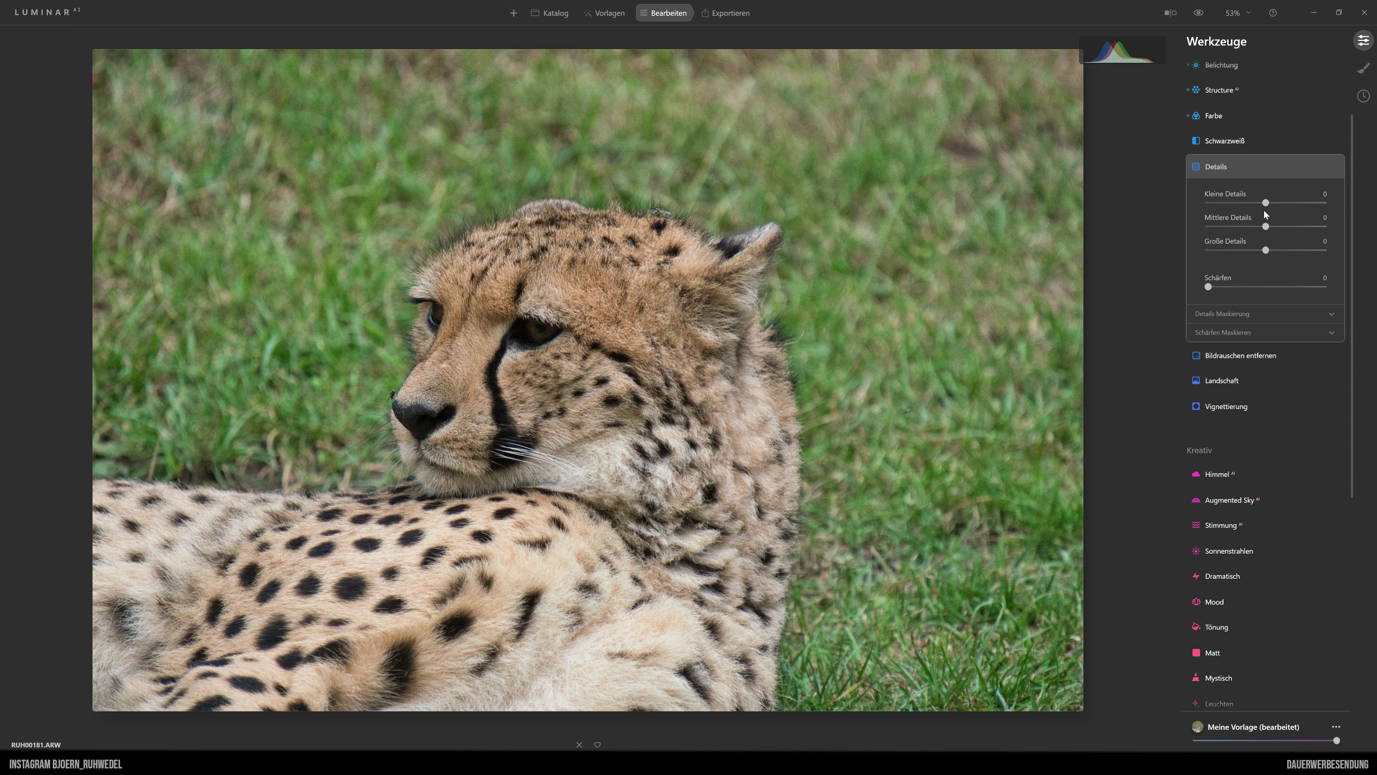
{"action": "left_click_drag", "start_coordinate": [1267, 203], "coordinate": [1269, 250]}
{"action": "left_click", "coordinate": [1270, 286]}
{"action": "left_click_drag", "start_coordinate": [1267, 287], "coordinate": [1266, 288]}
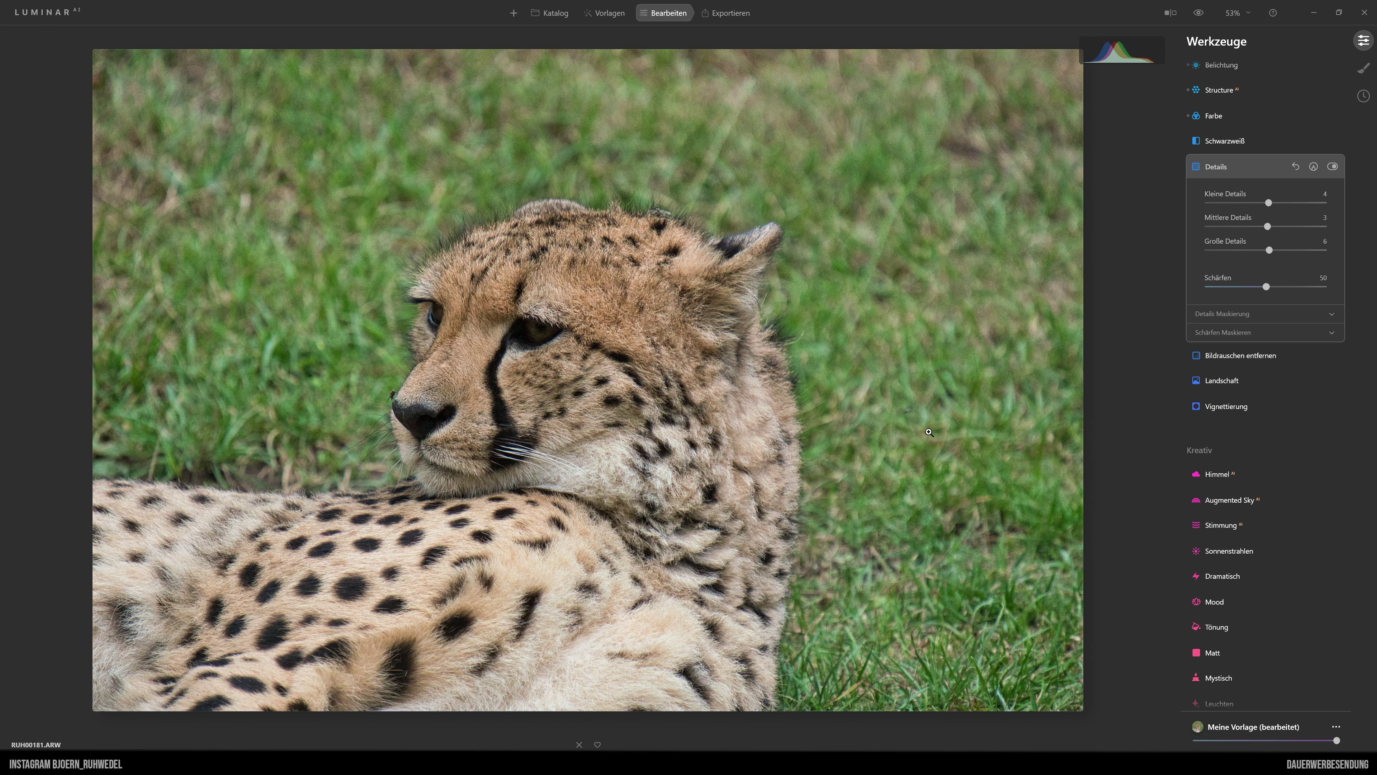
- Raise Belichtung Schatten to 75 and settle Lichter at -18
{"action": "scroll", "coordinate": [1247, 410], "scroll_direction": "up", "scroll_amount": 3}
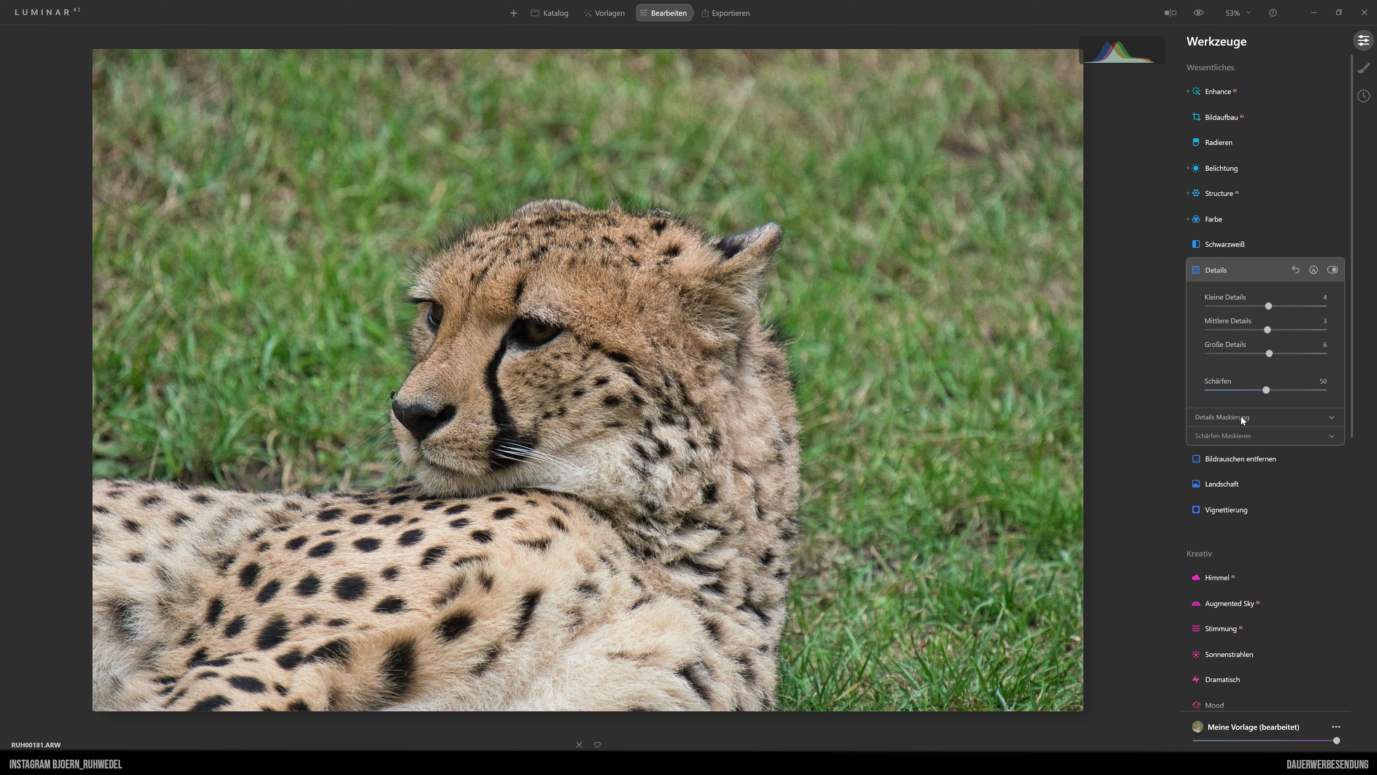
{"action": "left_click", "coordinate": [1238, 172]}
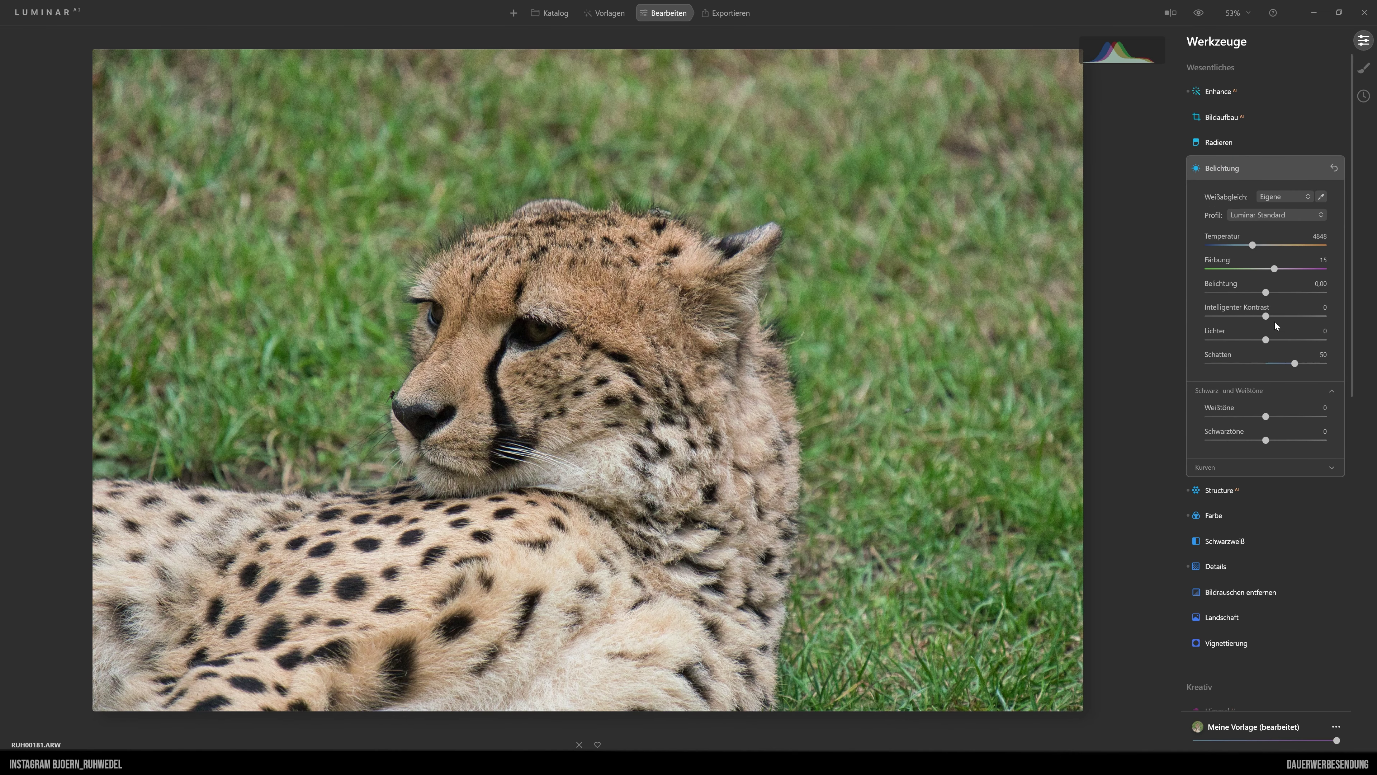
{"action": "left_click_drag", "start_coordinate": [1302, 363], "coordinate": [1309, 373]}
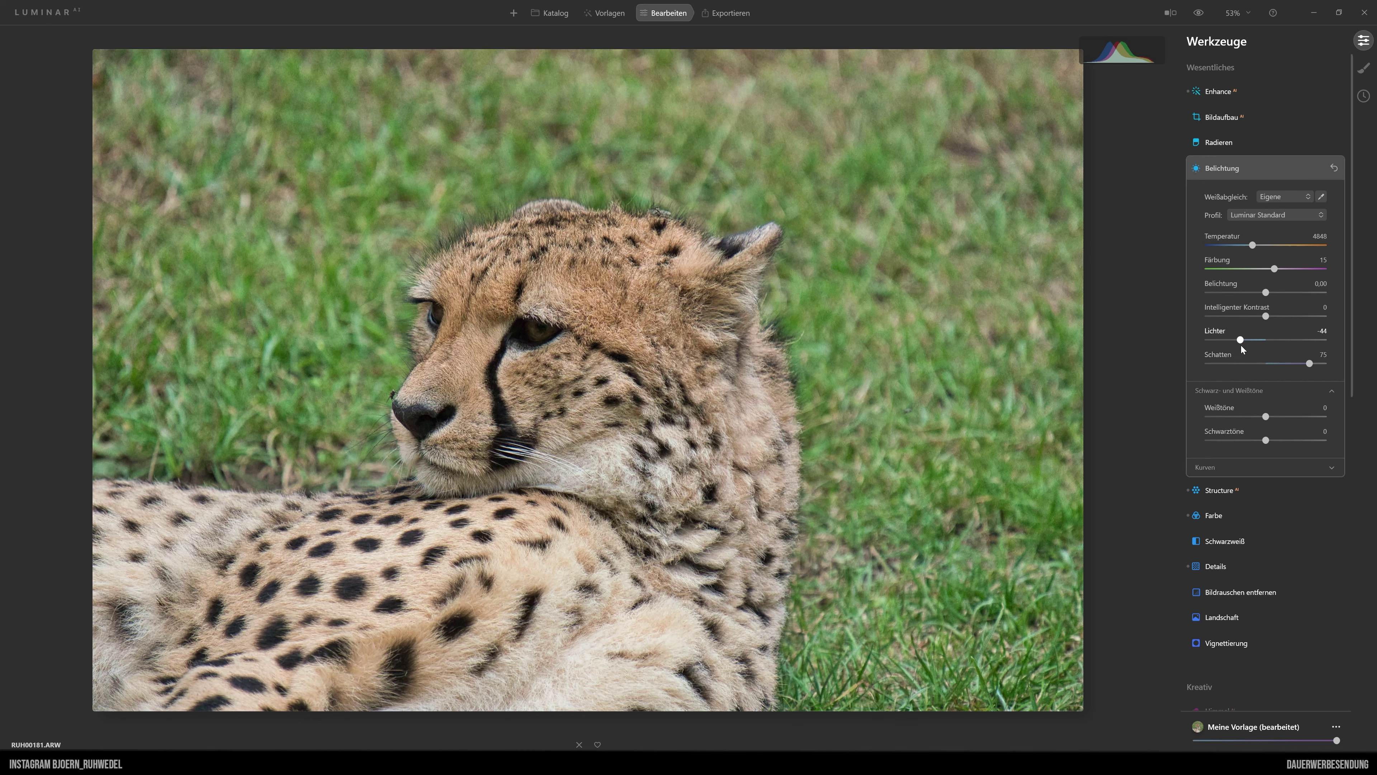
{"action": "left_click_drag", "start_coordinate": [1267, 346], "coordinate": [1286, 348]}
{"action": "left_click_drag", "start_coordinate": [1287, 349], "coordinate": [1244, 350]}
{"action": "left_click_drag", "start_coordinate": [1243, 348], "coordinate": [1255, 346]}
- Compare against the original, then collapse the Belichtung section
{"action": "left_click", "coordinate": [1204, 14]}
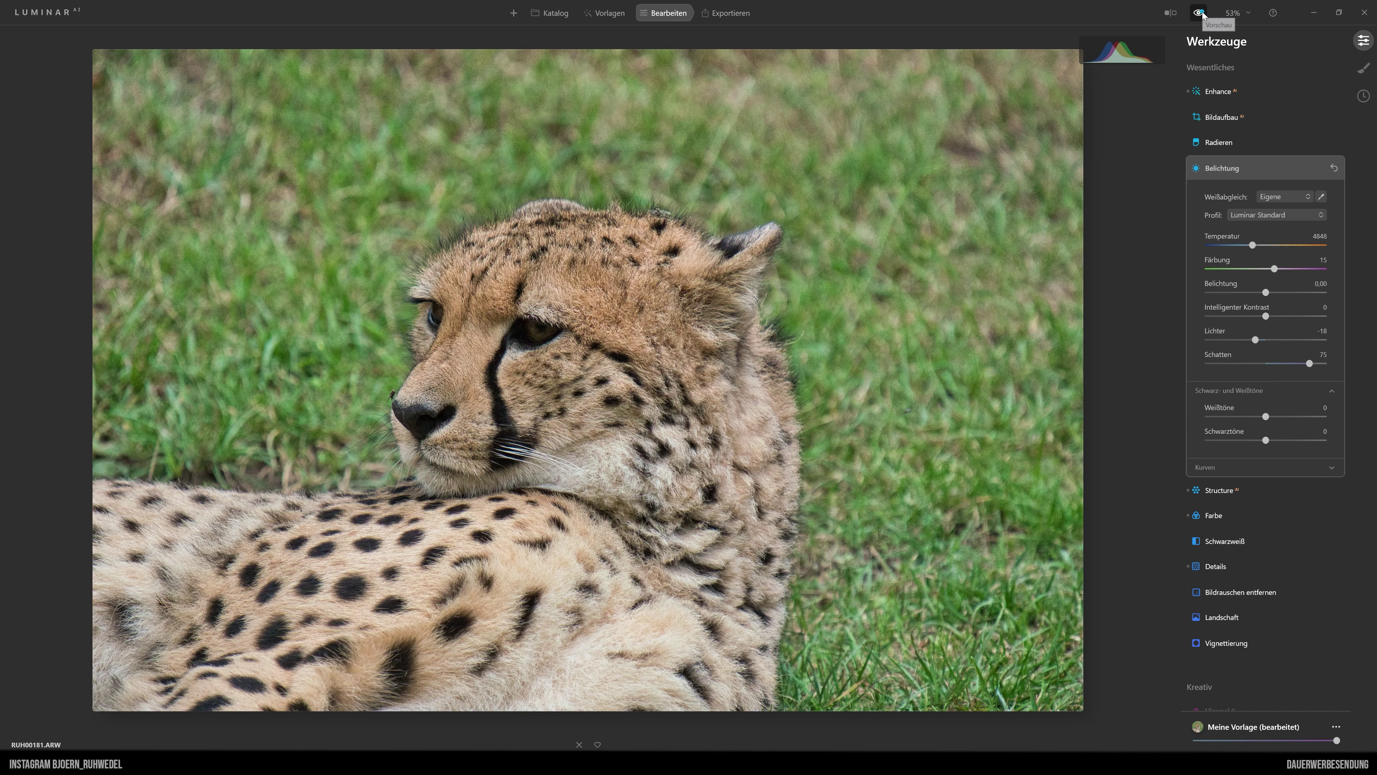
{"action": "left_click", "coordinate": [1202, 14]}
{"action": "left_click", "coordinate": [1247, 168]}
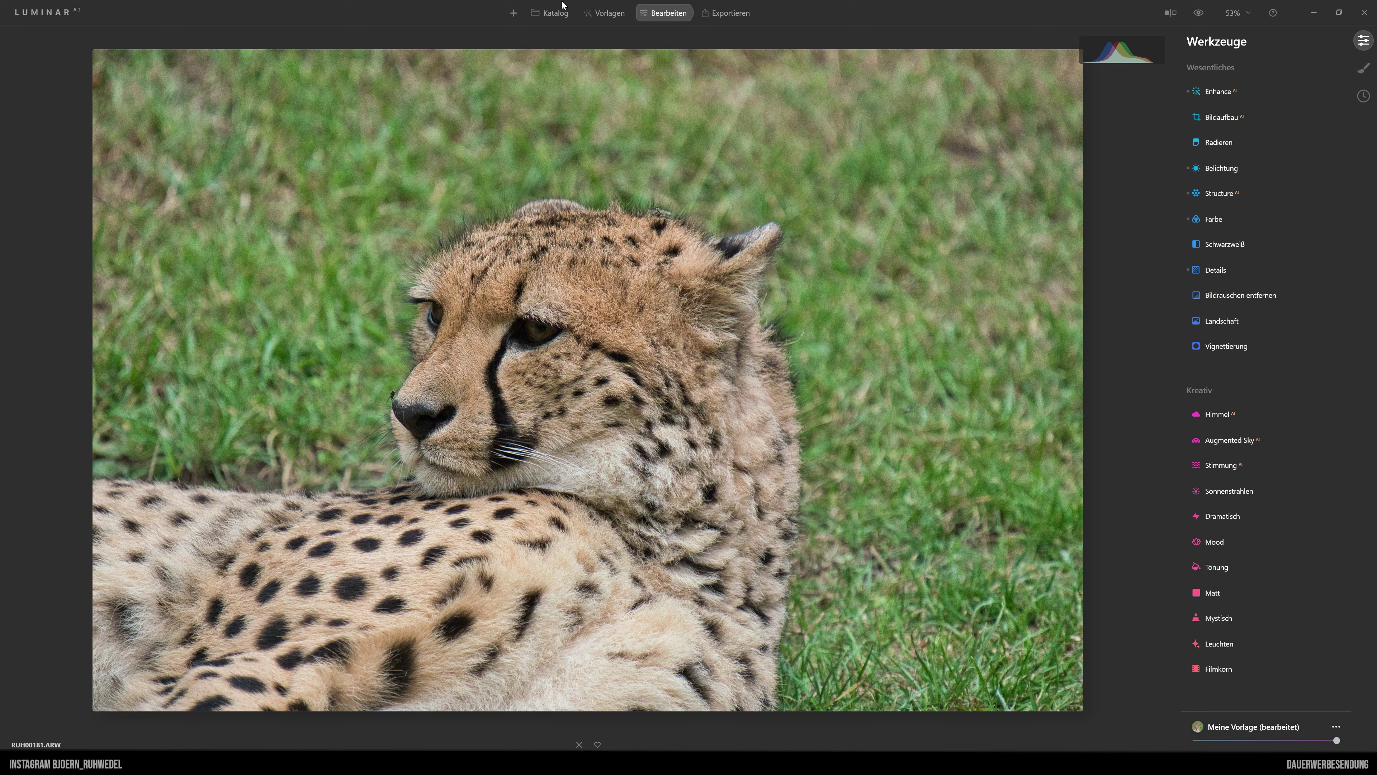
- Back in Katalog, copy the edited first photo's adjustments and select the second photo
{"action": "left_click", "coordinate": [553, 14]}
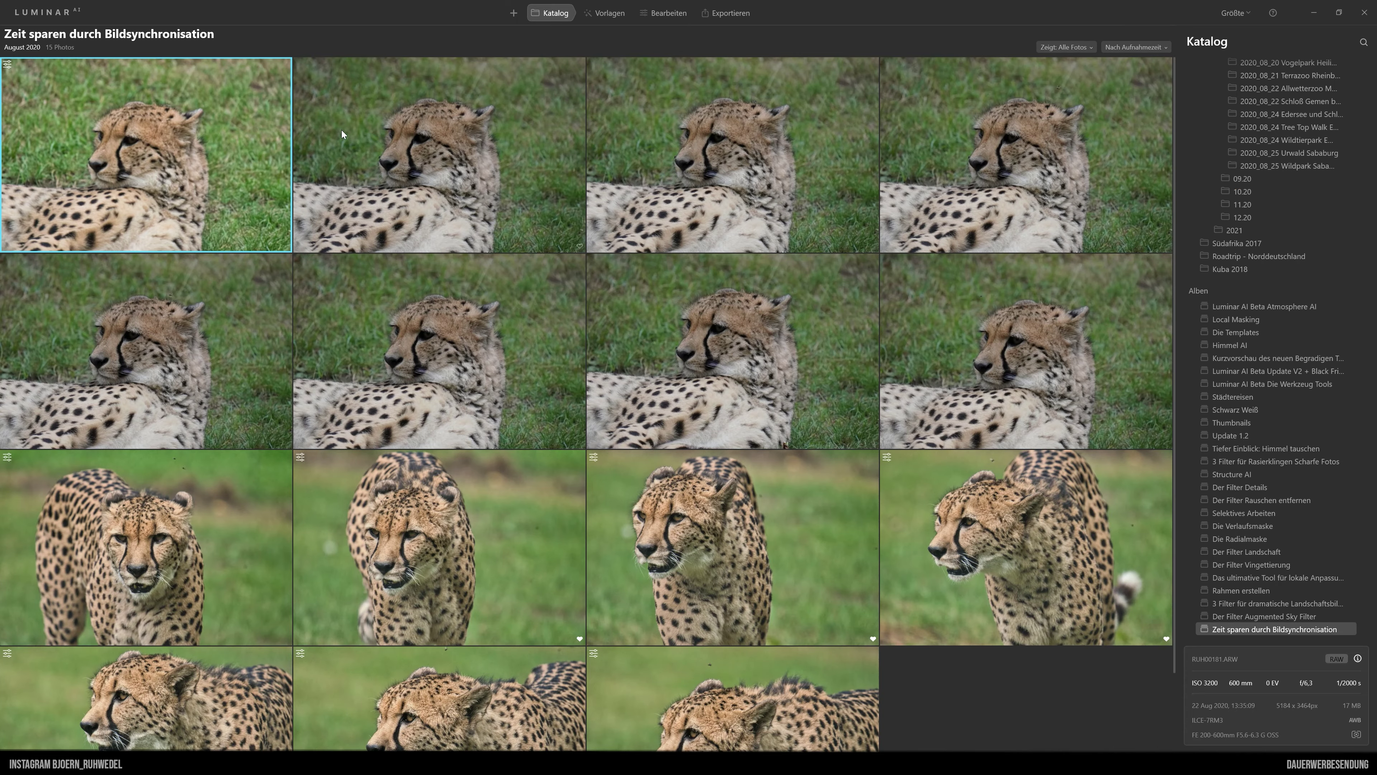
{"action": "right_click", "coordinate": [149, 125]}
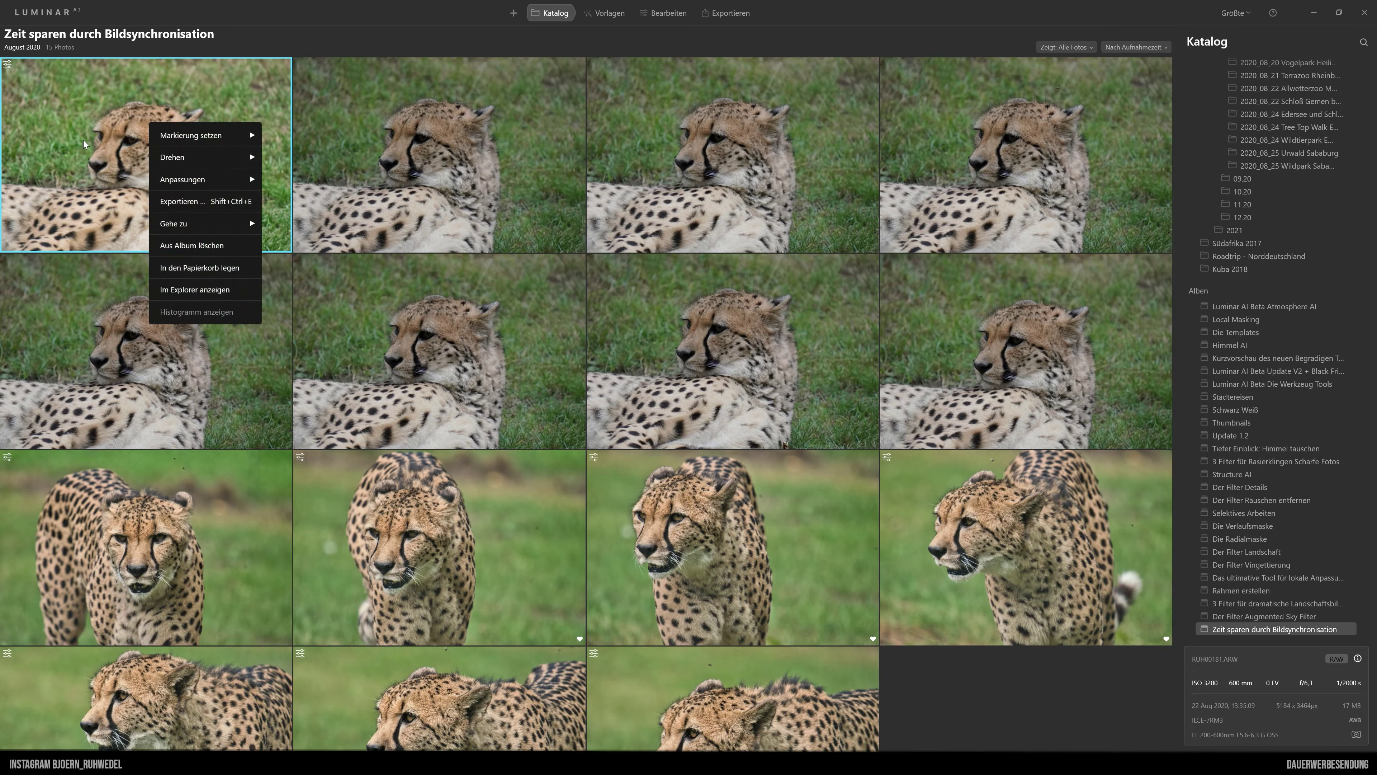
{"action": "mouse_move", "coordinate": [204, 179]}
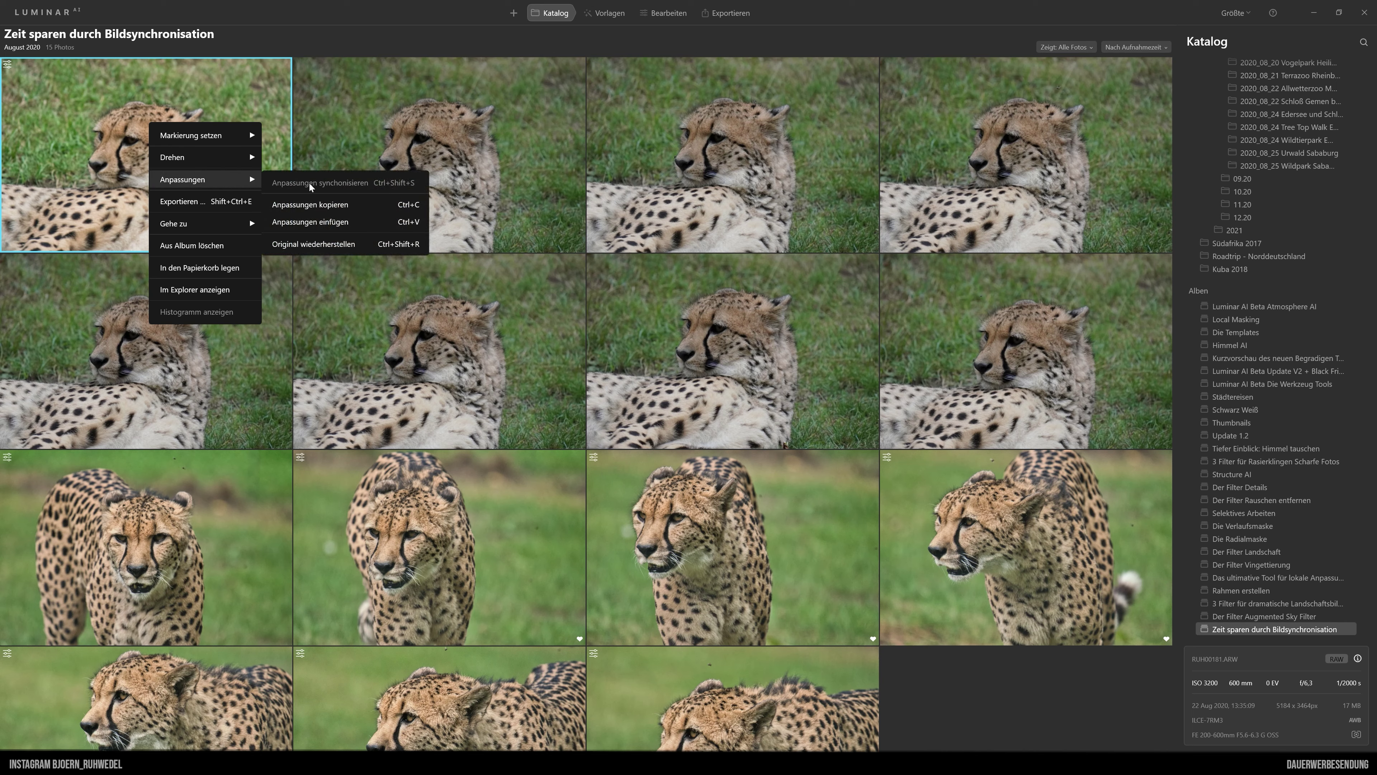
{"action": "left_click", "coordinate": [314, 204]}
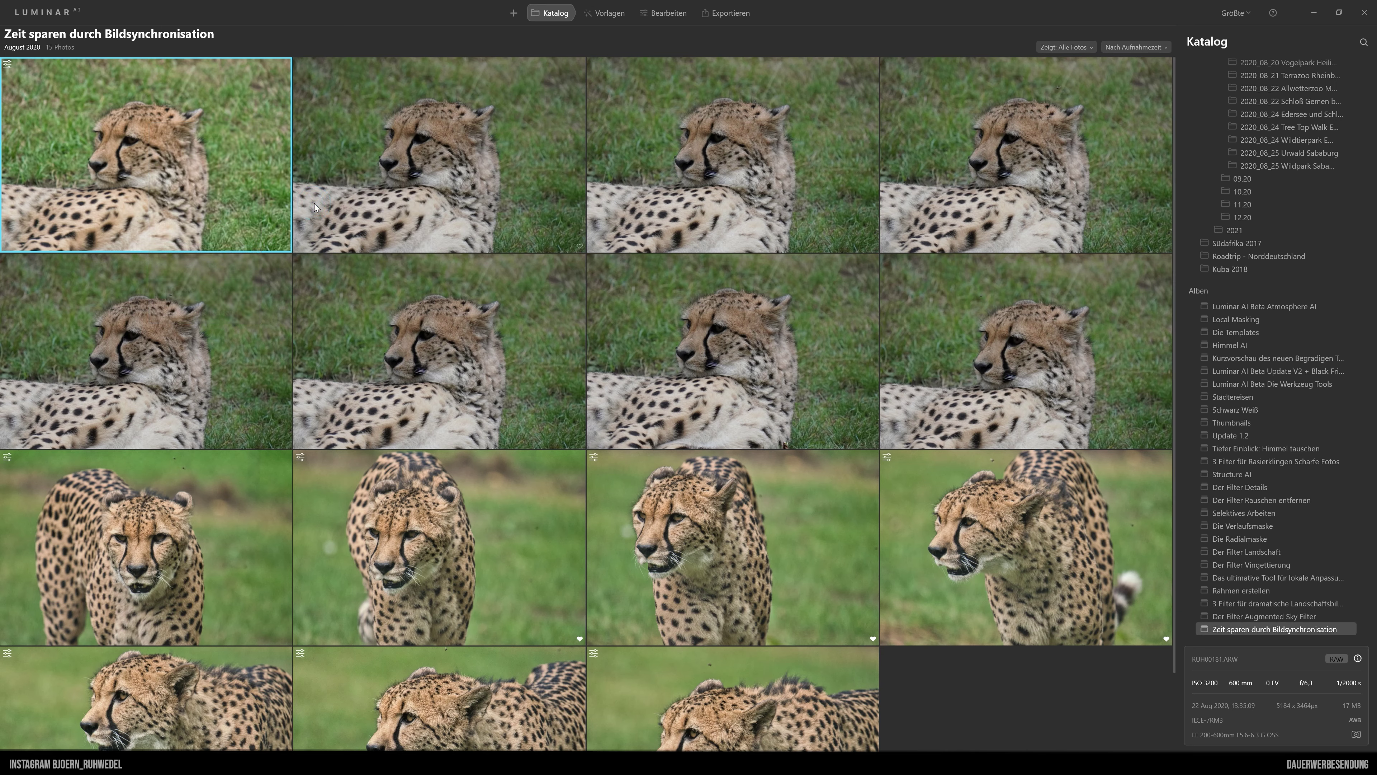
{"action": "left_click", "coordinate": [453, 139]}
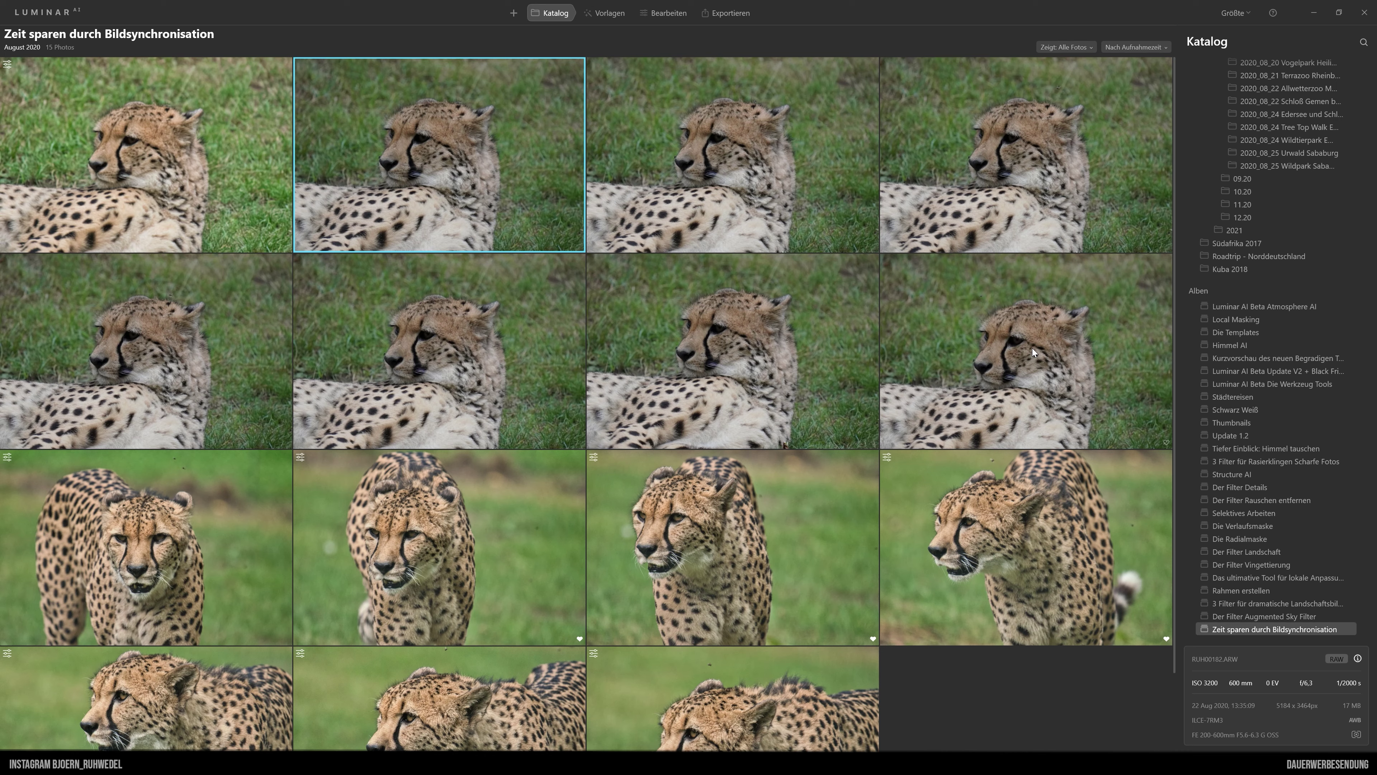
- Paste the copied adjustments onto lying-cheetah photos 2–8 with Anpassungen einfügen
{"action": "left_click", "coordinate": [1032, 348], "text": "shift"}
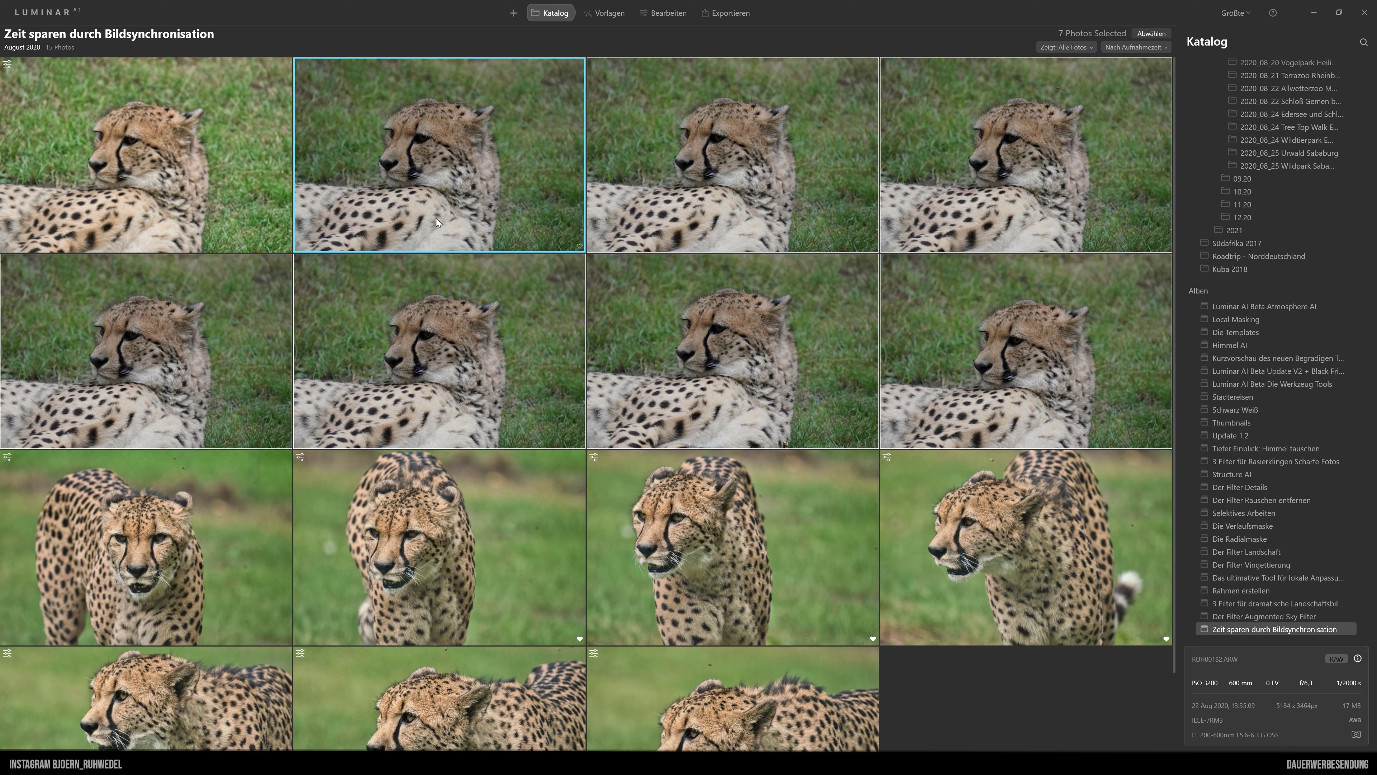
{"action": "right_click", "coordinate": [446, 153]}
{"action": "mouse_move", "coordinate": [501, 205]}
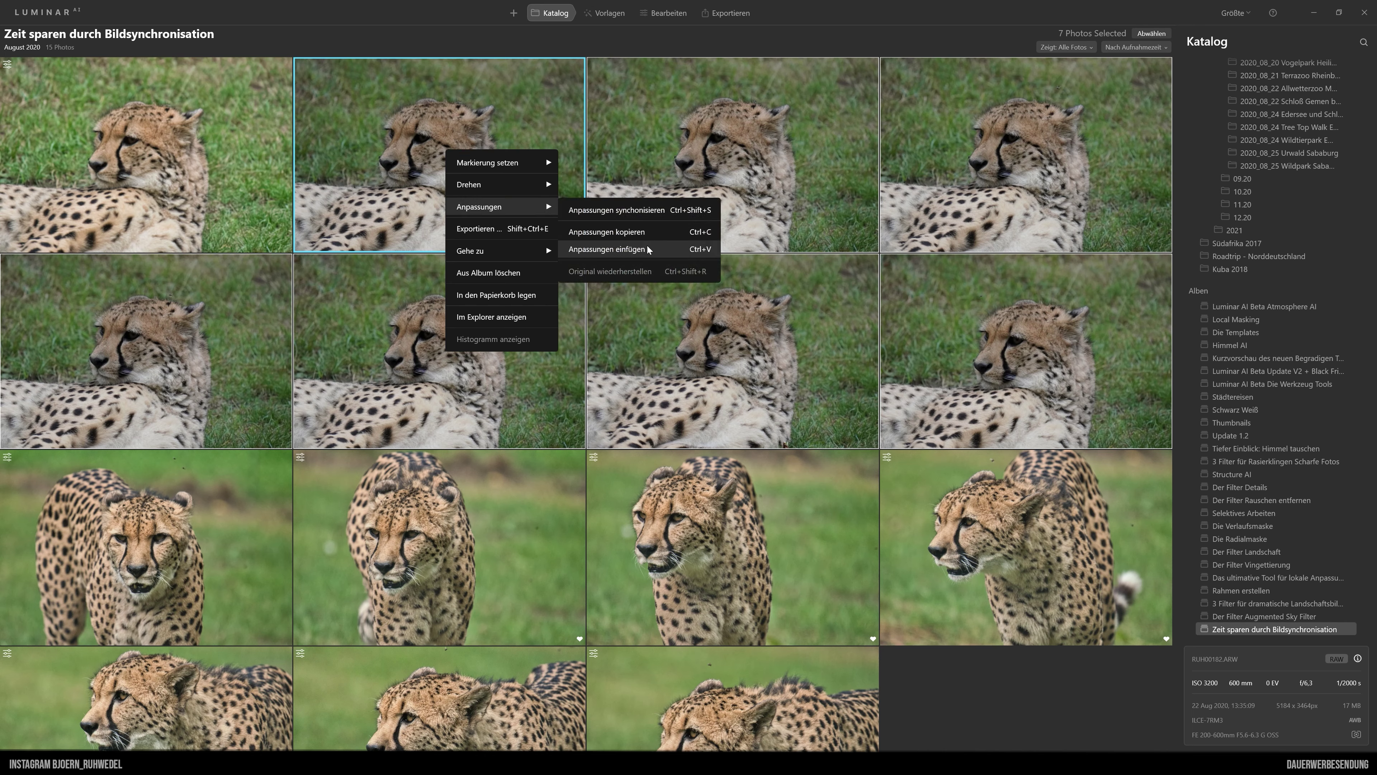
{"action": "left_click", "coordinate": [623, 249]}
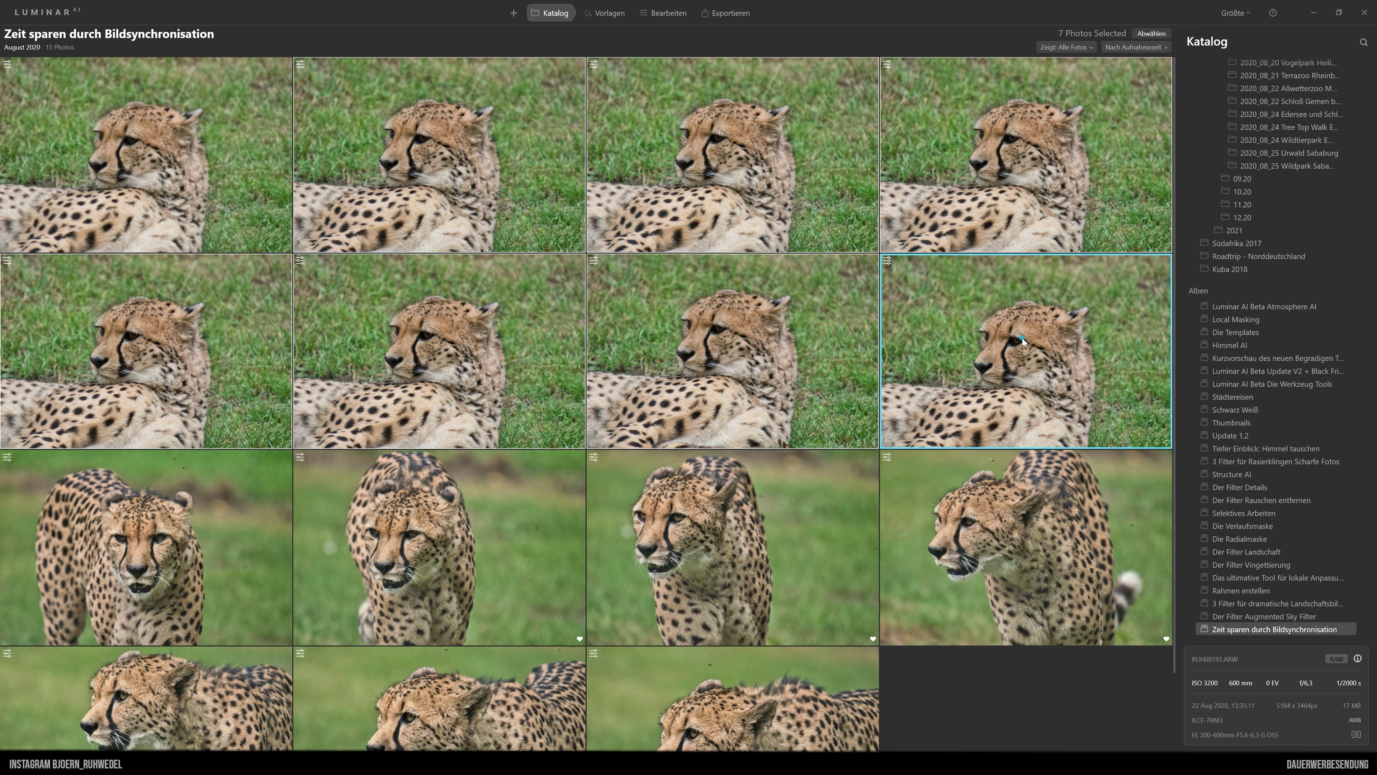
- Open the synced photo RUH00193.ARW in the Bearbeiten editor
{"action": "left_click", "coordinate": [663, 14]}
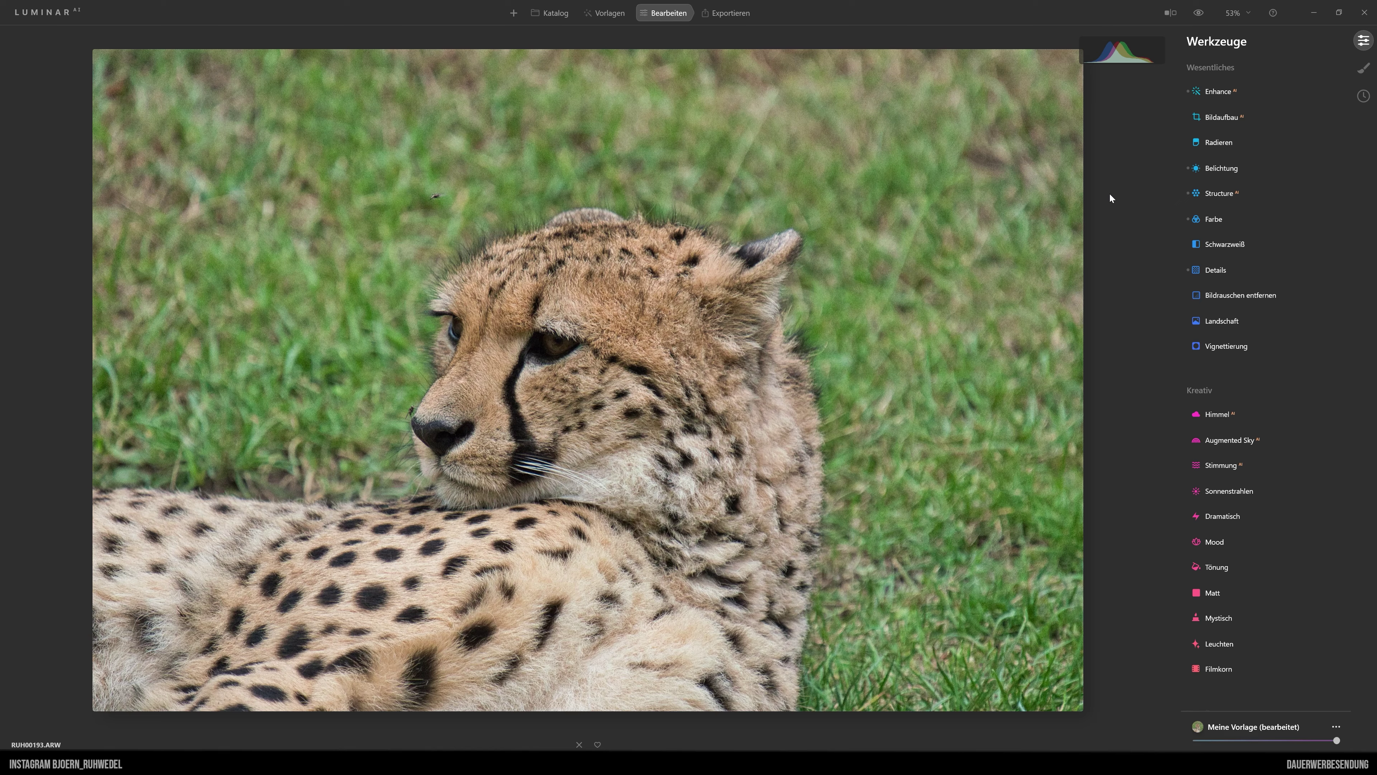
- Verify the pasted Enhance, Belichtung, Structure, Farbe and Details values (Schatten 75, Lichter -18), then return to Katalog
{"action": "left_click", "coordinate": [1219, 92]}
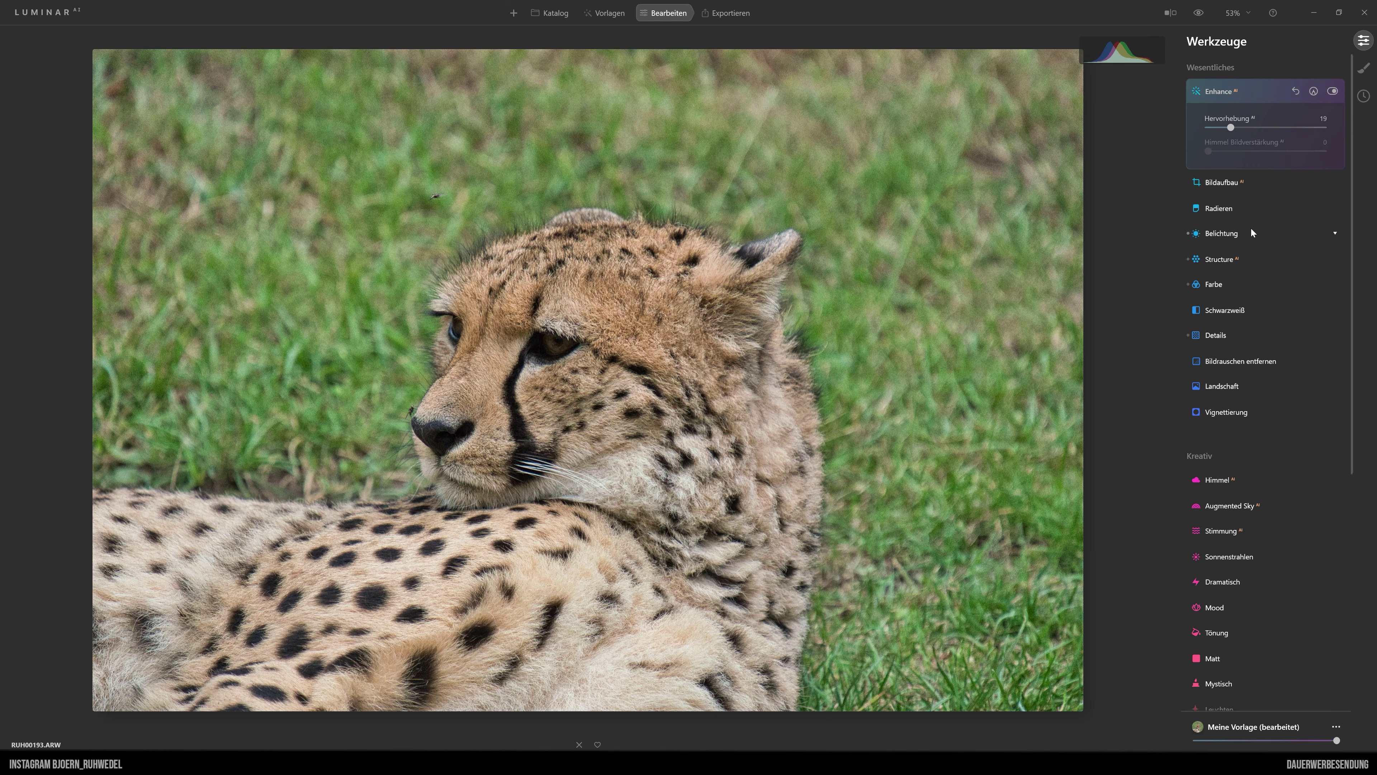
{"action": "left_click", "coordinate": [1222, 233]}
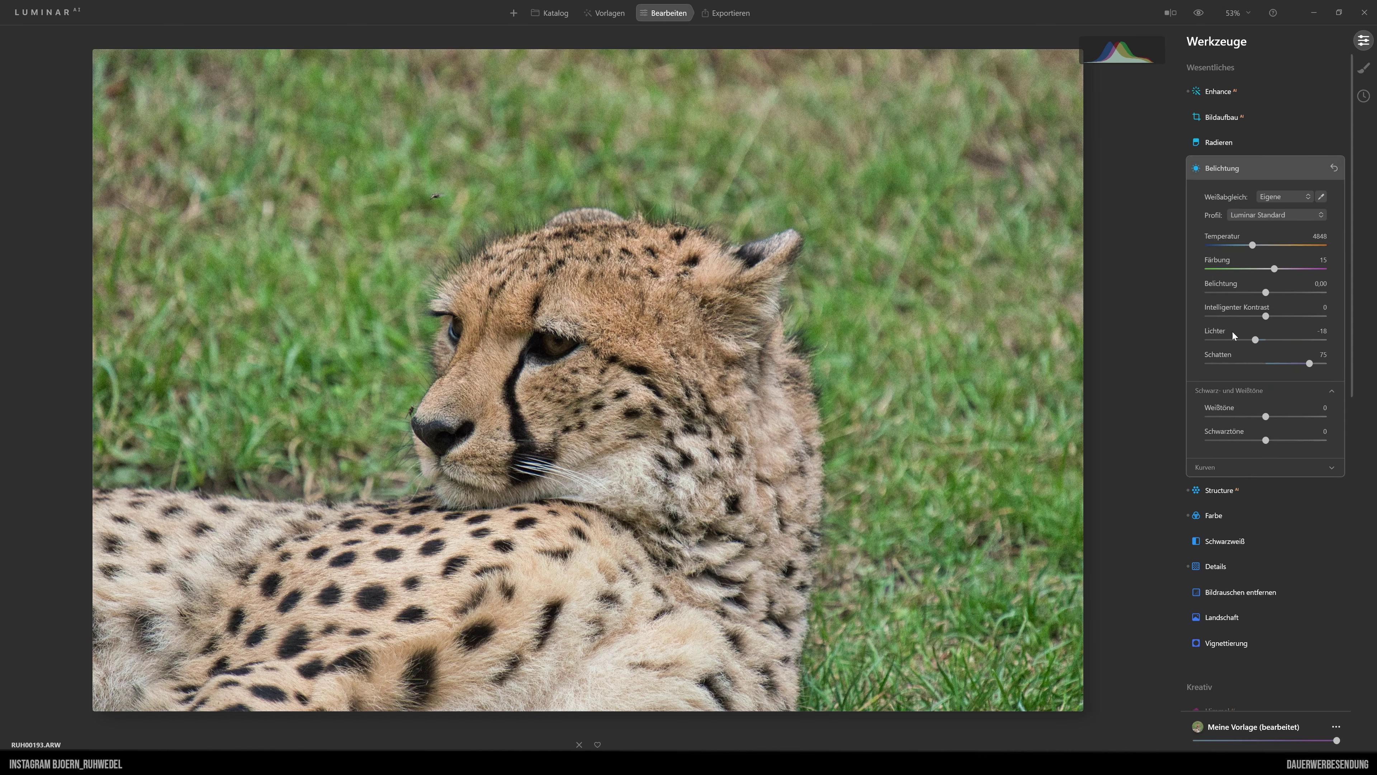
{"action": "left_click", "coordinate": [1220, 491]}
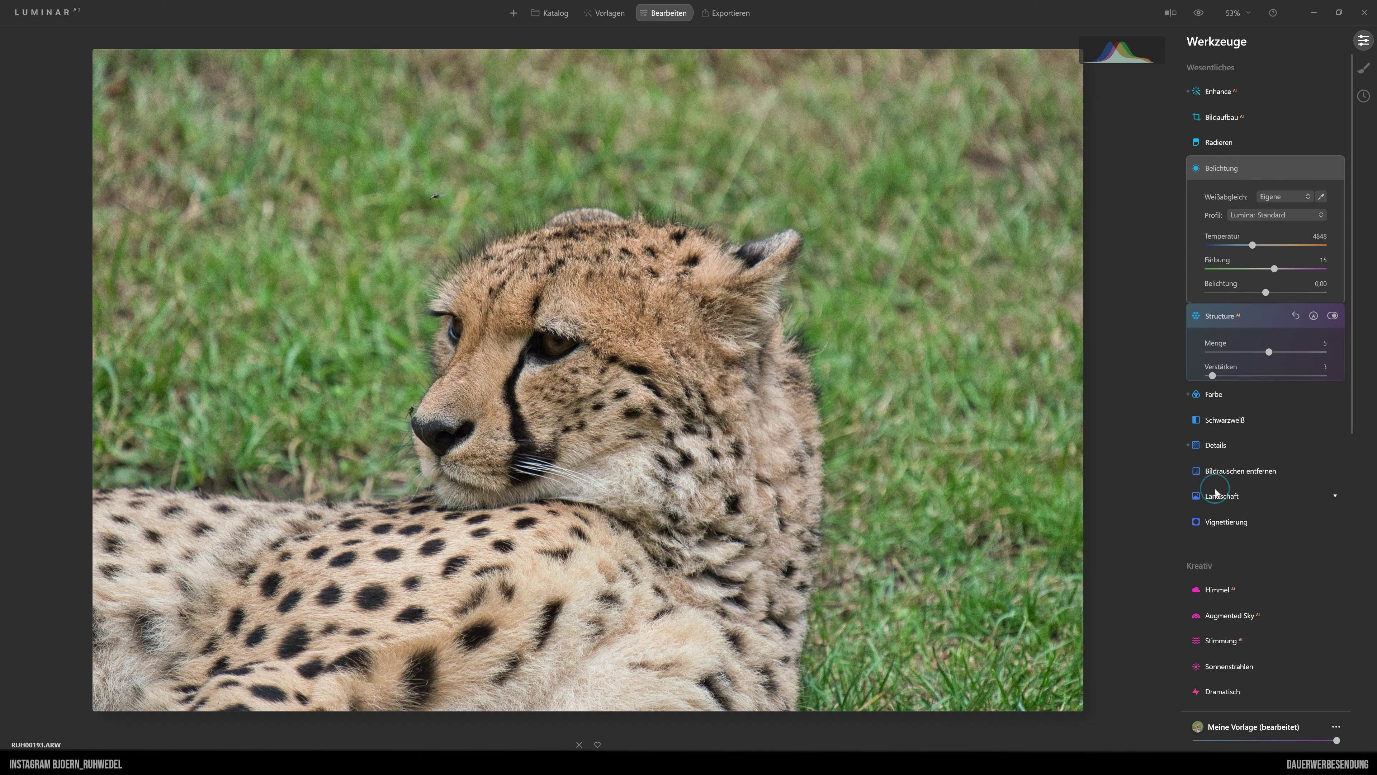
{"action": "left_click", "coordinate": [1234, 286]}
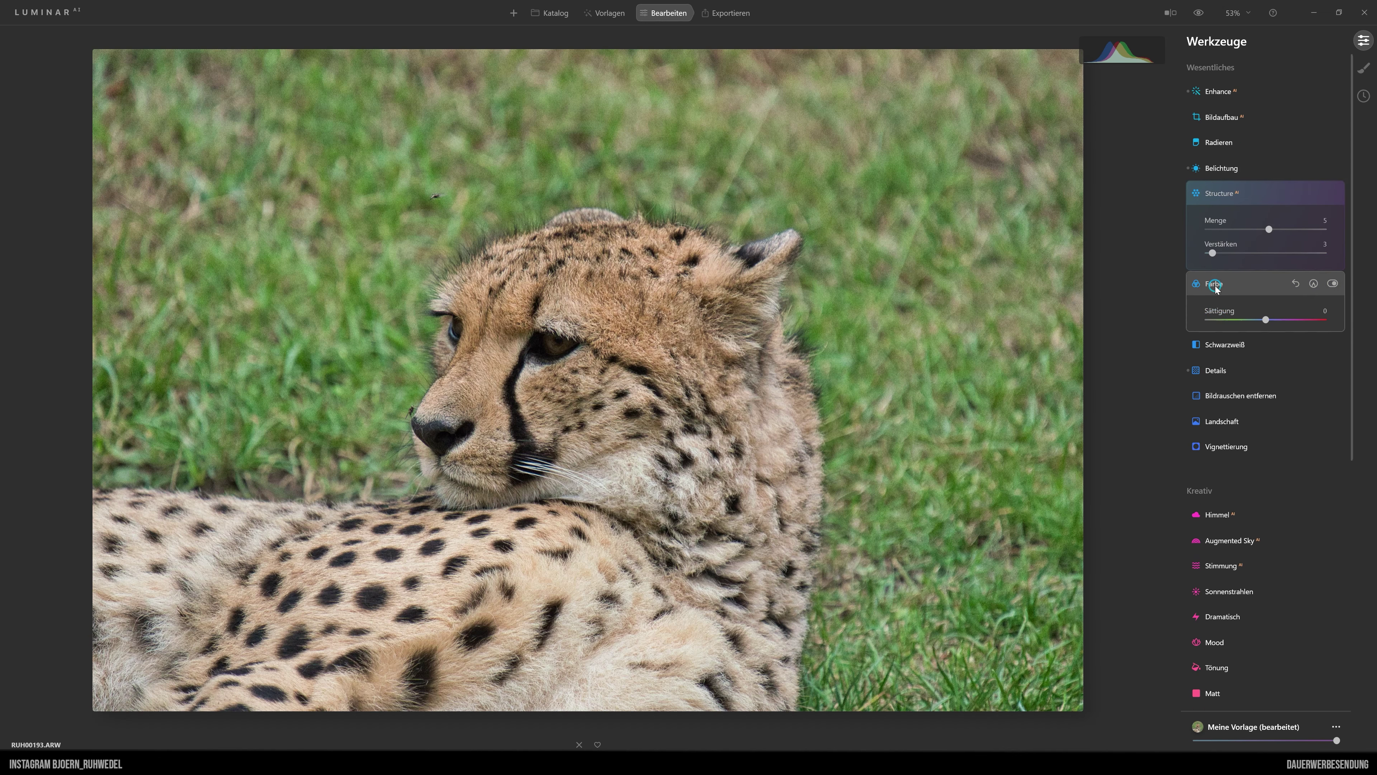
{"action": "left_click", "coordinate": [1221, 378]}
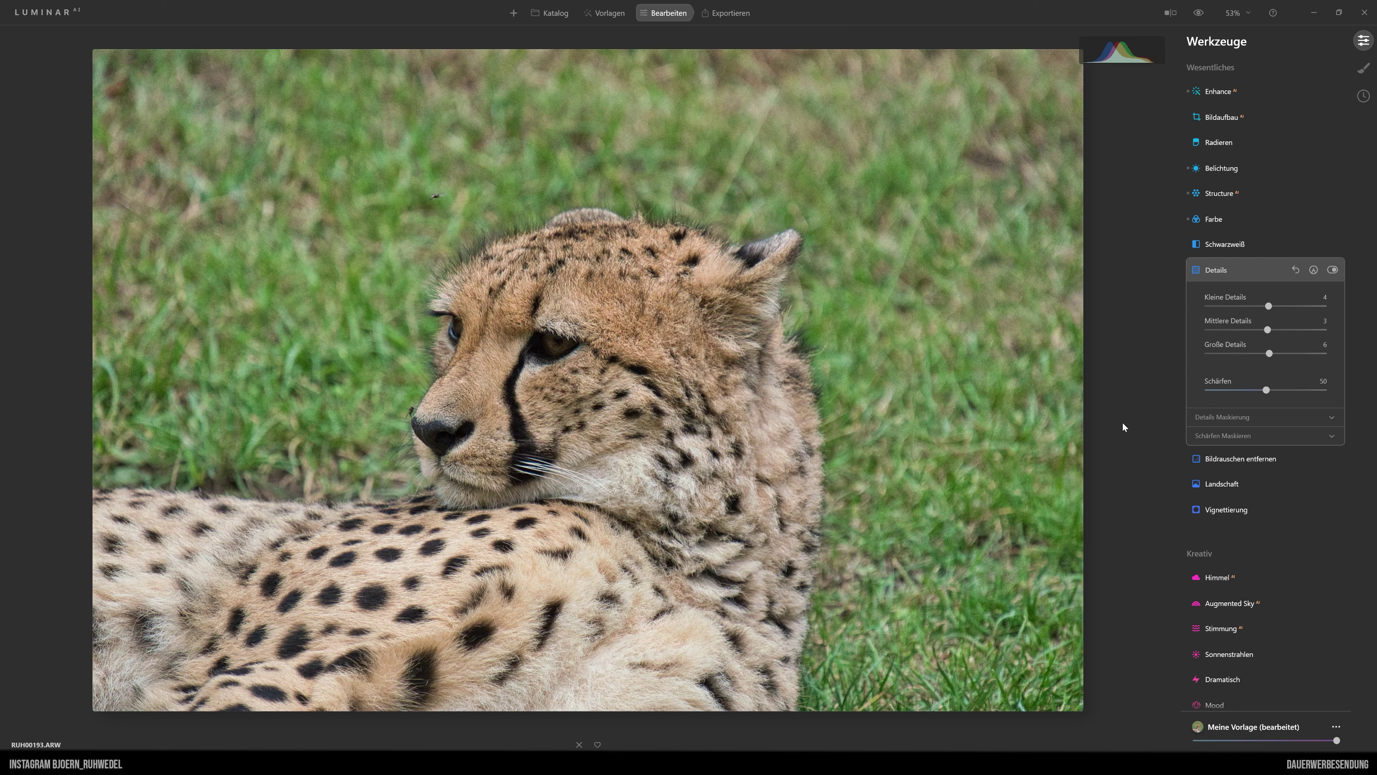
{"action": "left_click", "coordinate": [1218, 271]}
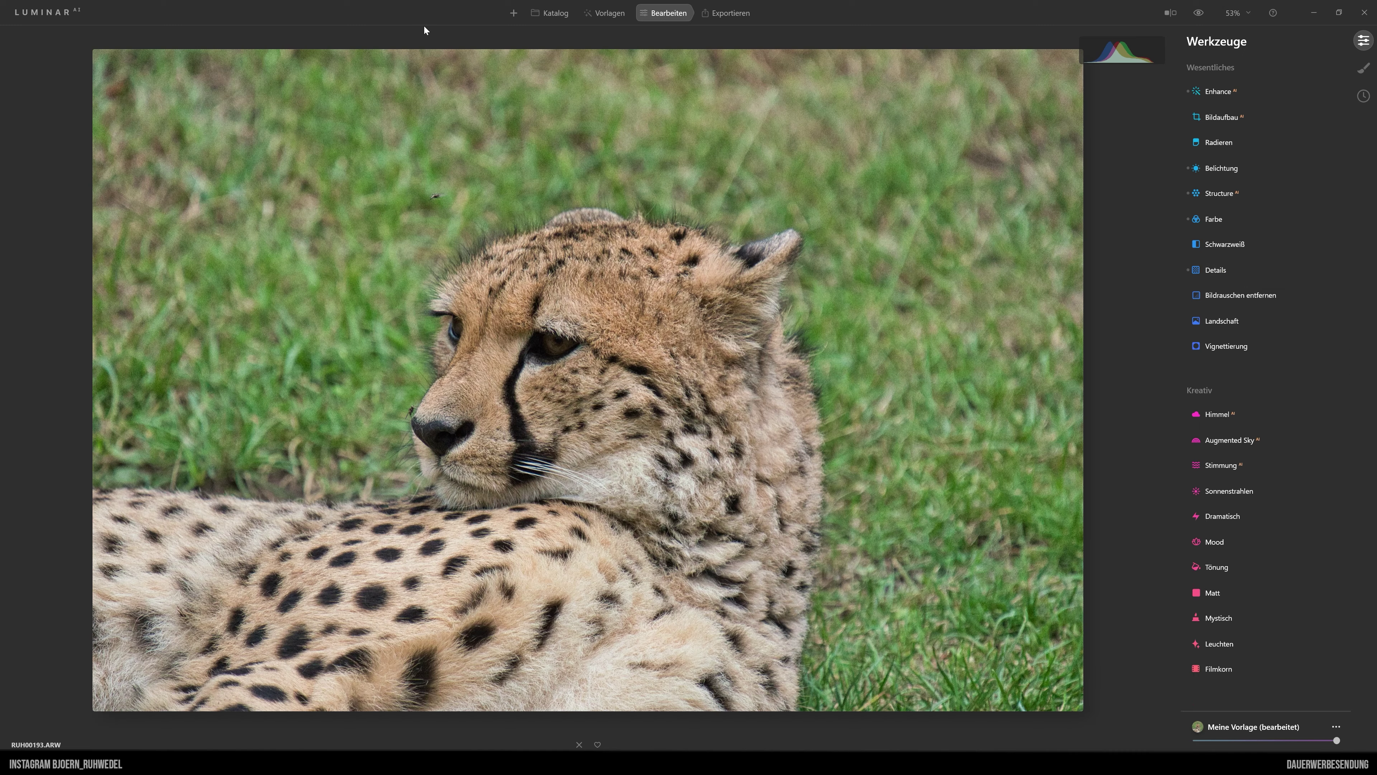
{"action": "left_click", "coordinate": [551, 12]}
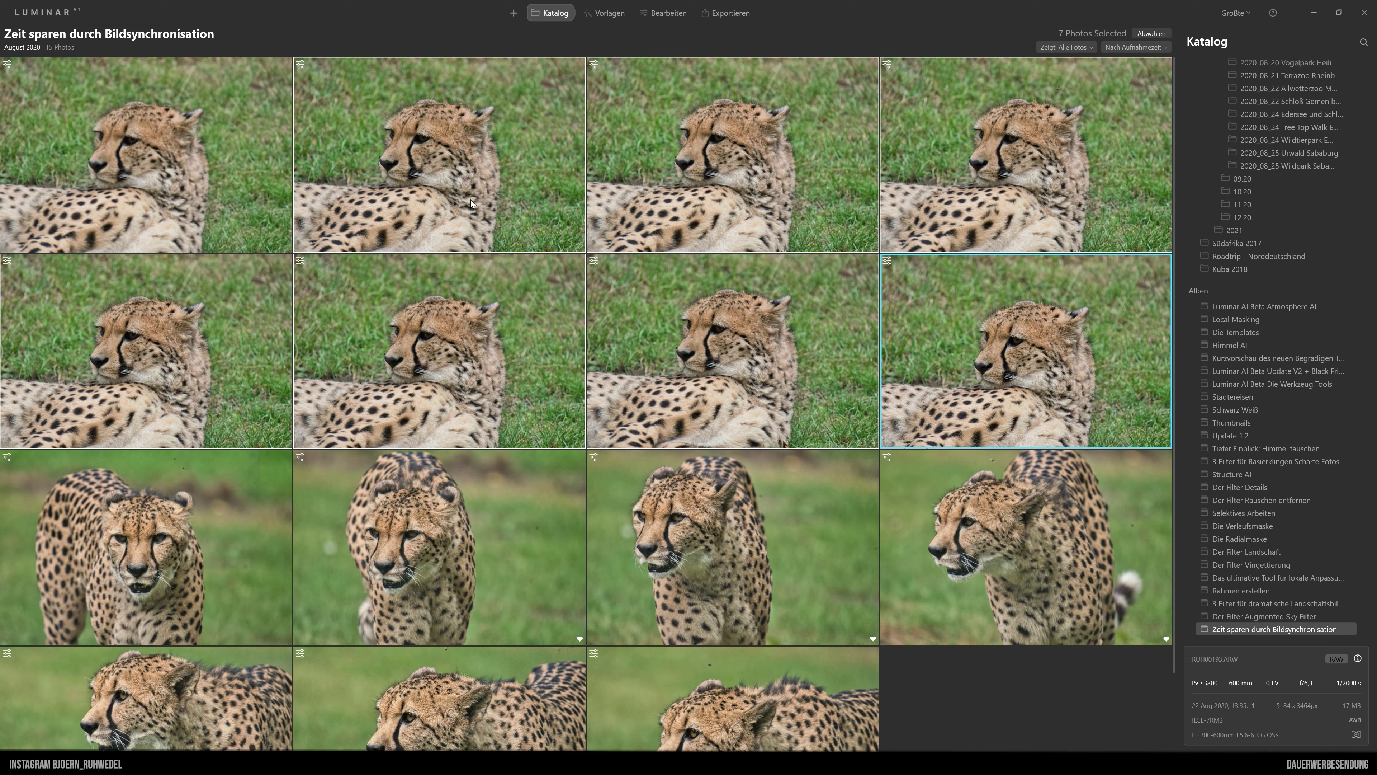